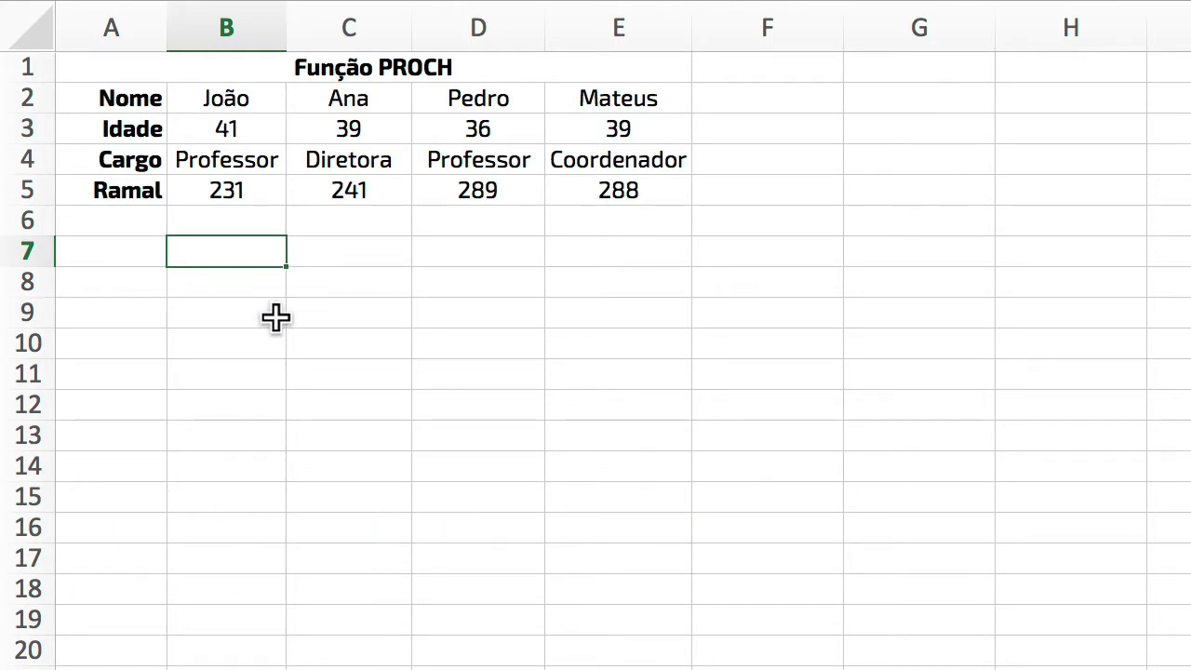
In B7, start =PROCH("Pedro"; and select B2:E5 as the lookup table.
{"action": "type", "text": "=PROCH"}
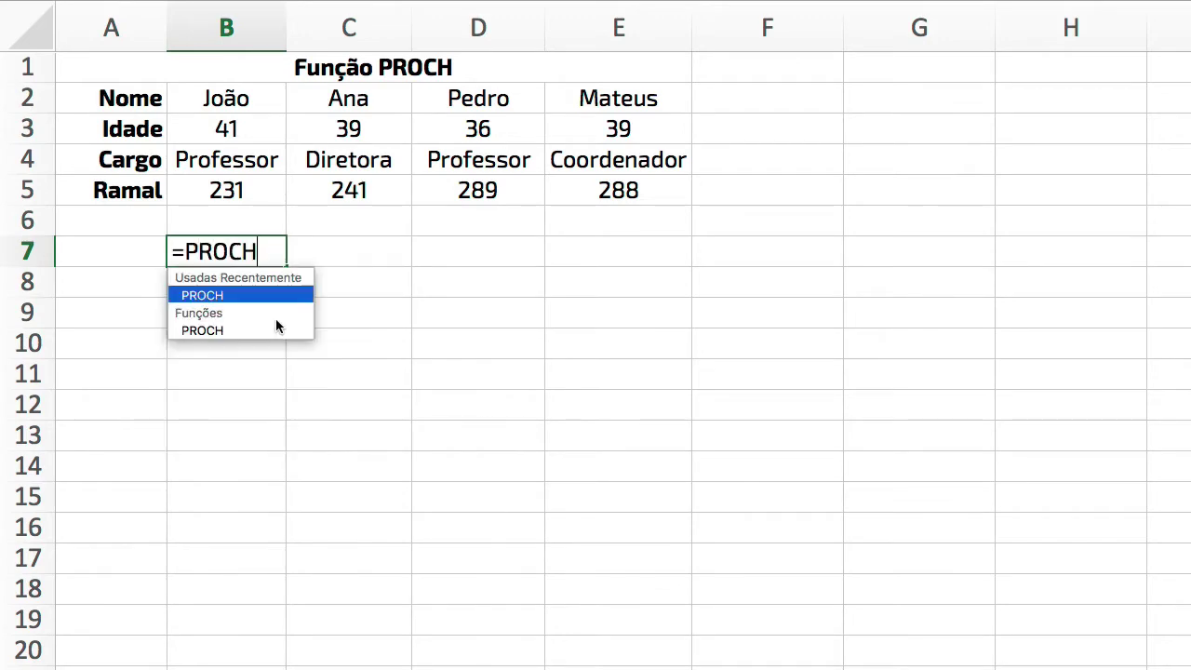
{"action": "type", "text": "("}
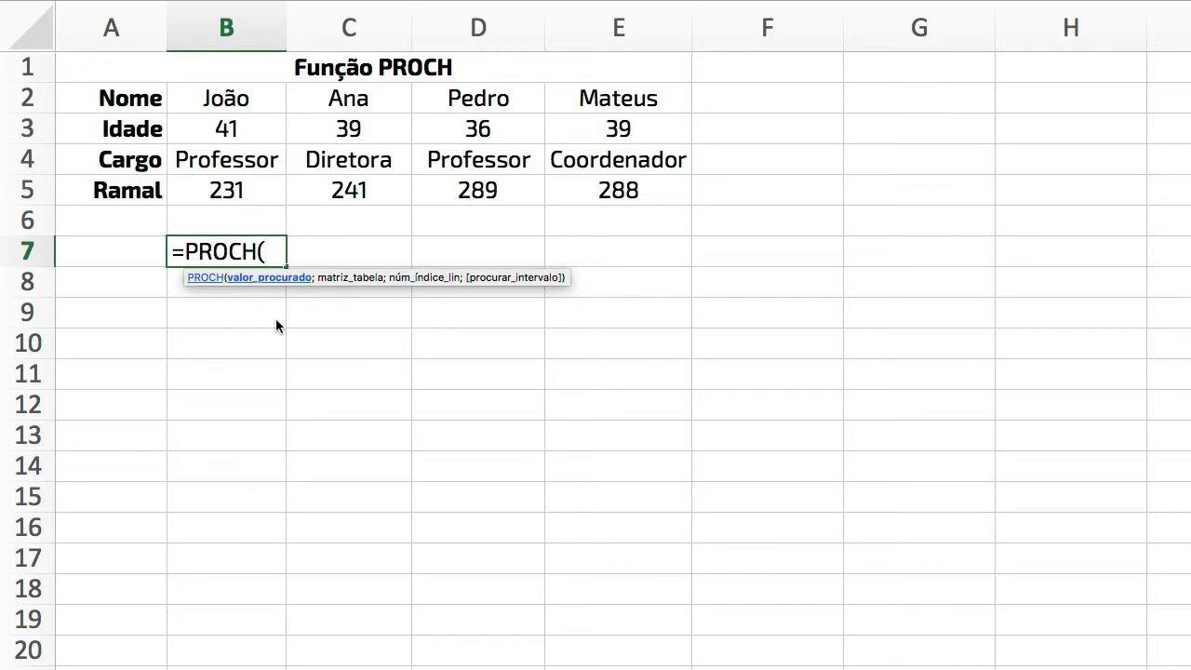
{"action": "type", "text": "\""}
{"action": "type", "text": "Pedro"}
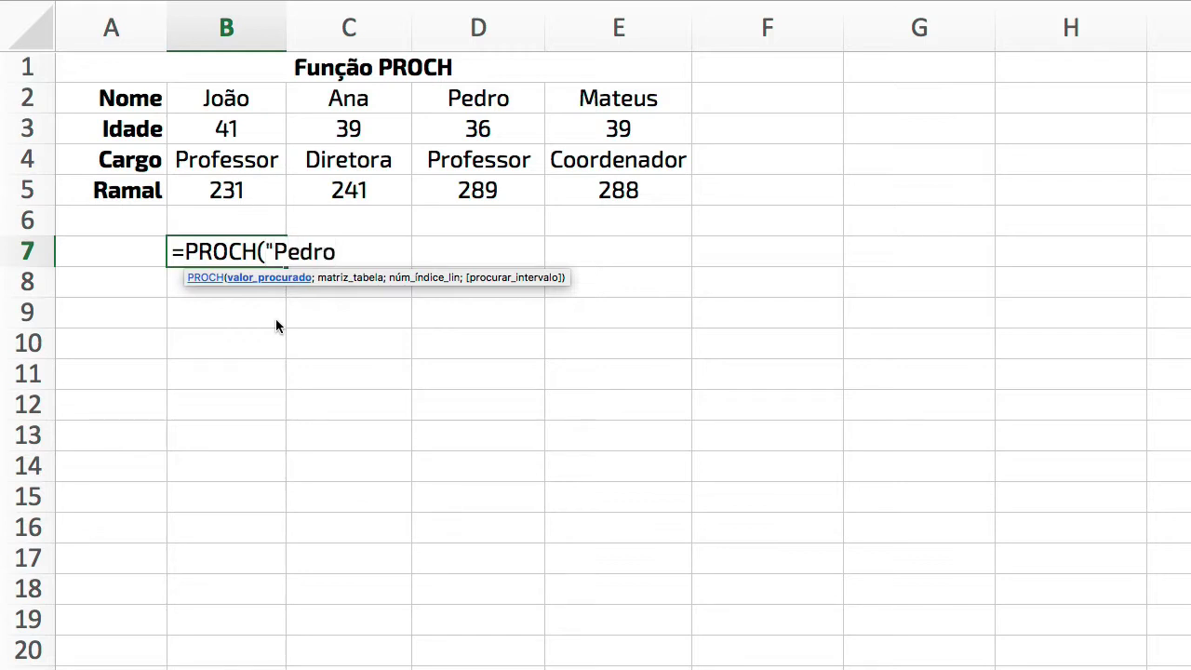
{"action": "type", "text": "\""}
{"action": "type", "text": ";"}
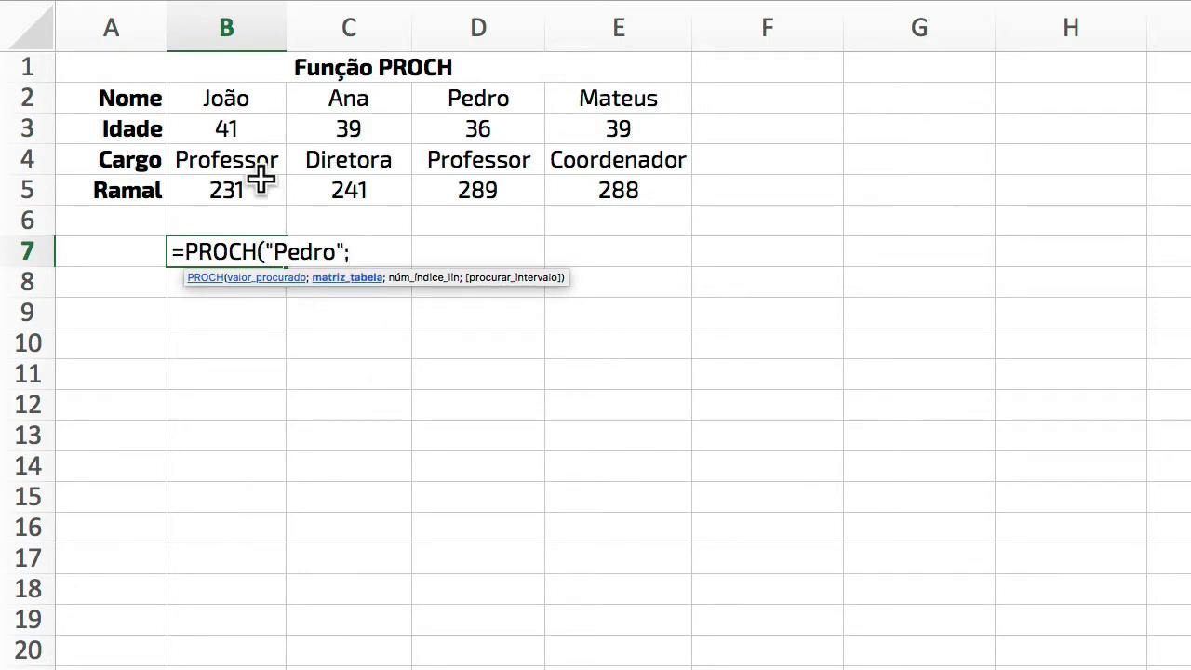
{"action": "left_click", "coordinate": [219, 94]}
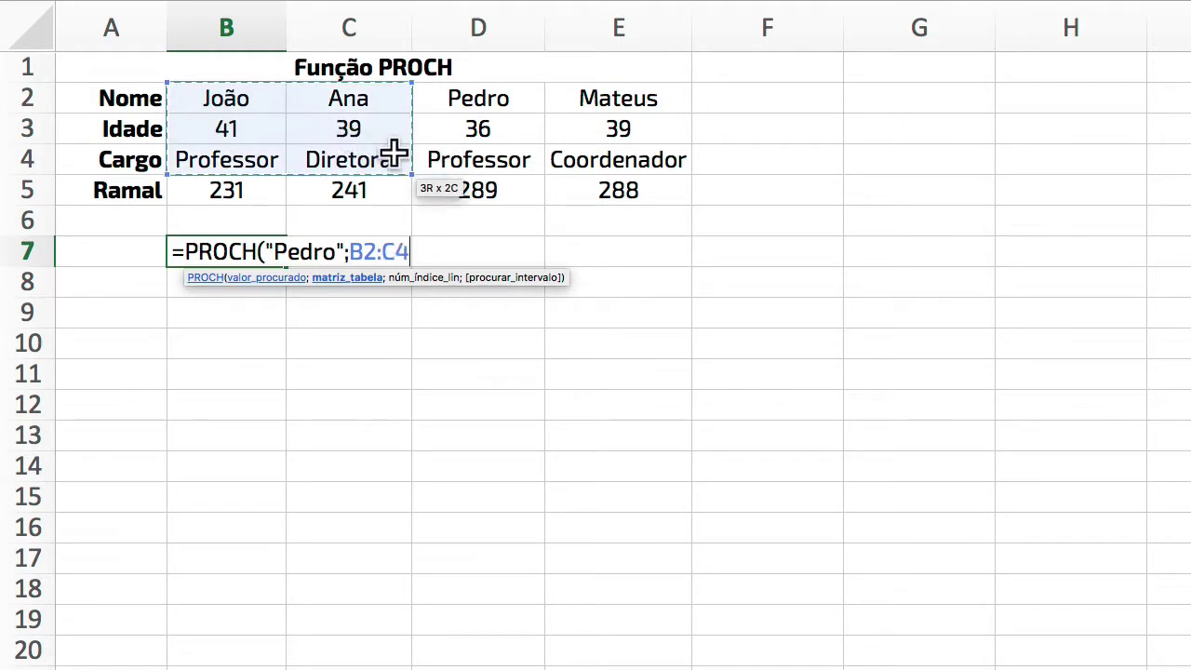
{"action": "left_click_drag", "start_coordinate": [219, 94], "coordinate": [592, 189]}
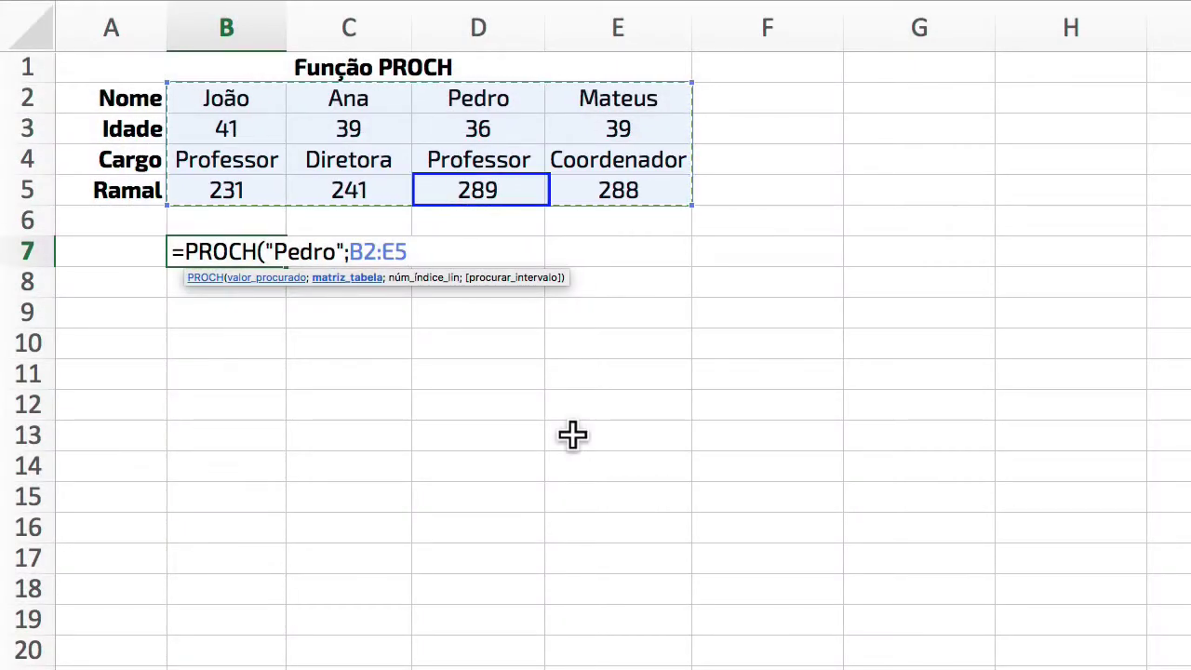
Complete B7's arguments with row index 4 and FALSO, replacing a stray 0.
{"action": "type", "text": ";"}
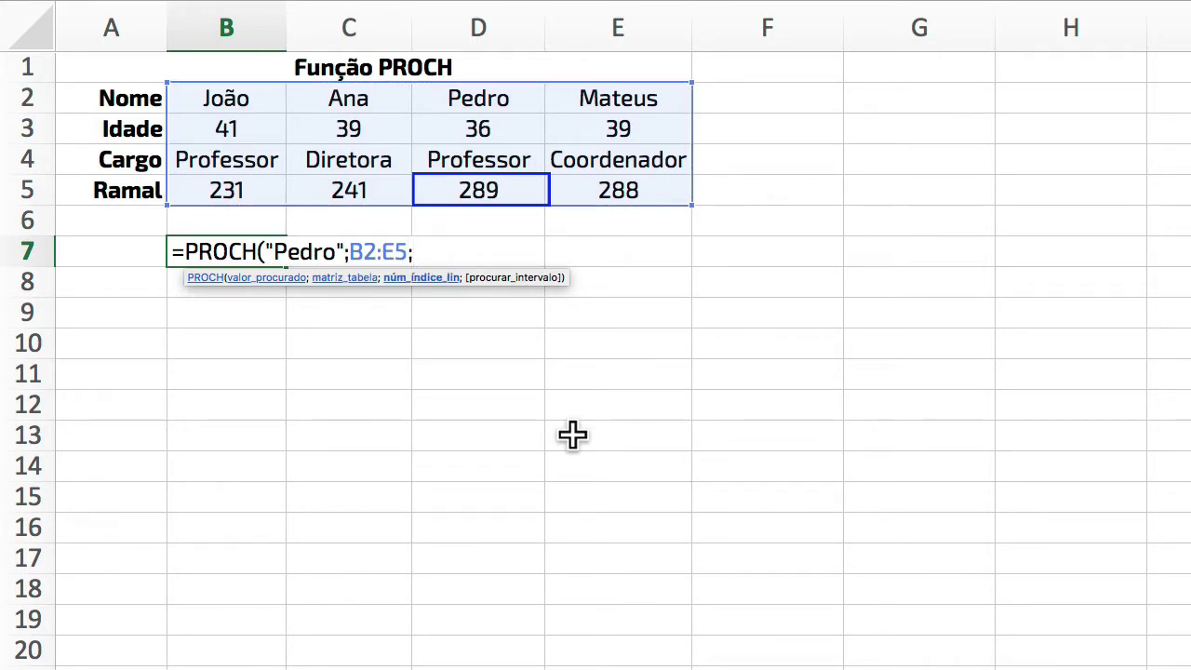
{"action": "type", "text": "4"}
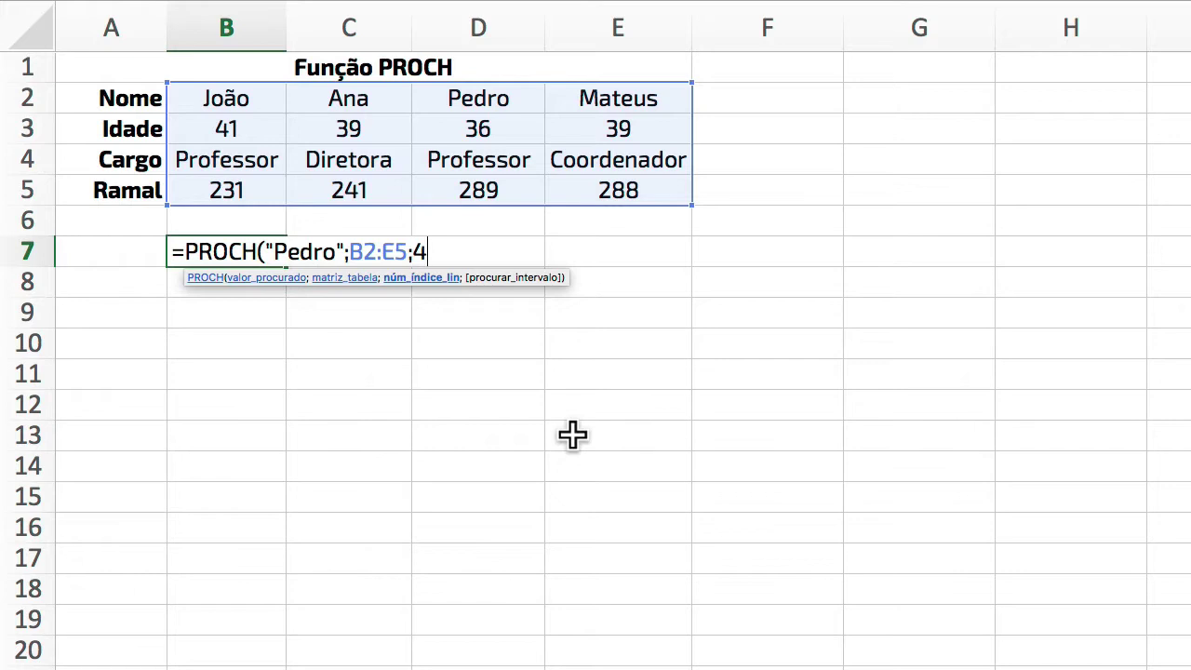
{"action": "type", "text": ";"}
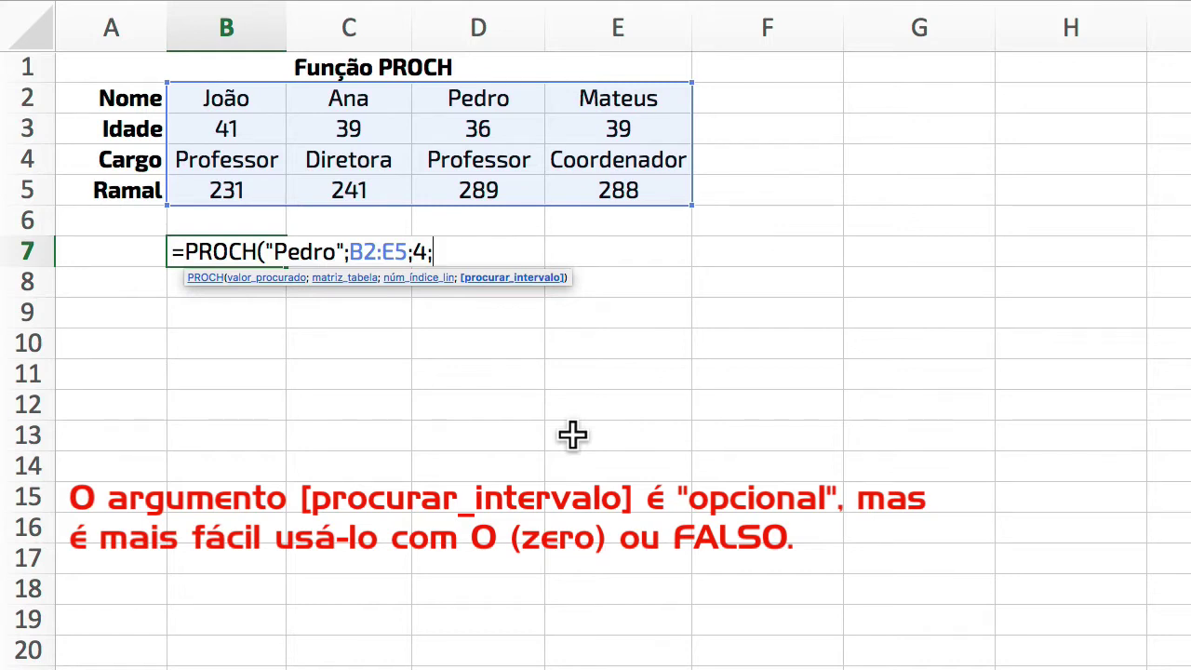
{"action": "type", "text": "0"}
{"action": "key", "text": "BackSpace"}
{"action": "type", "text": "FALSO"}
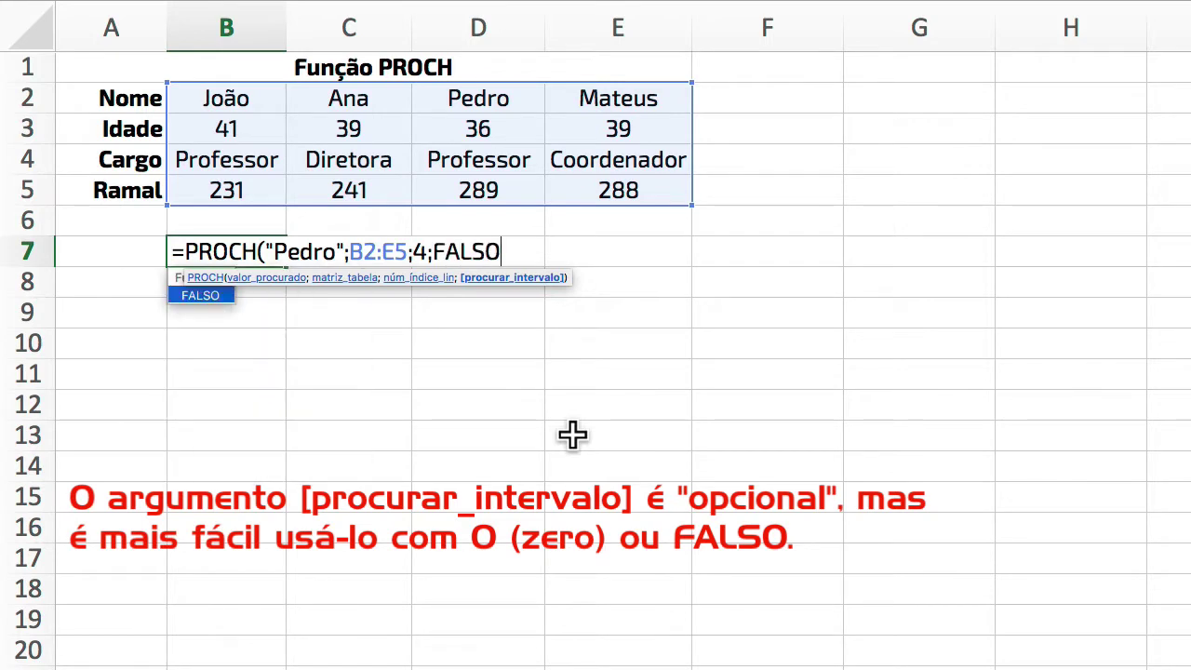
{"action": "type", "text": ")"}
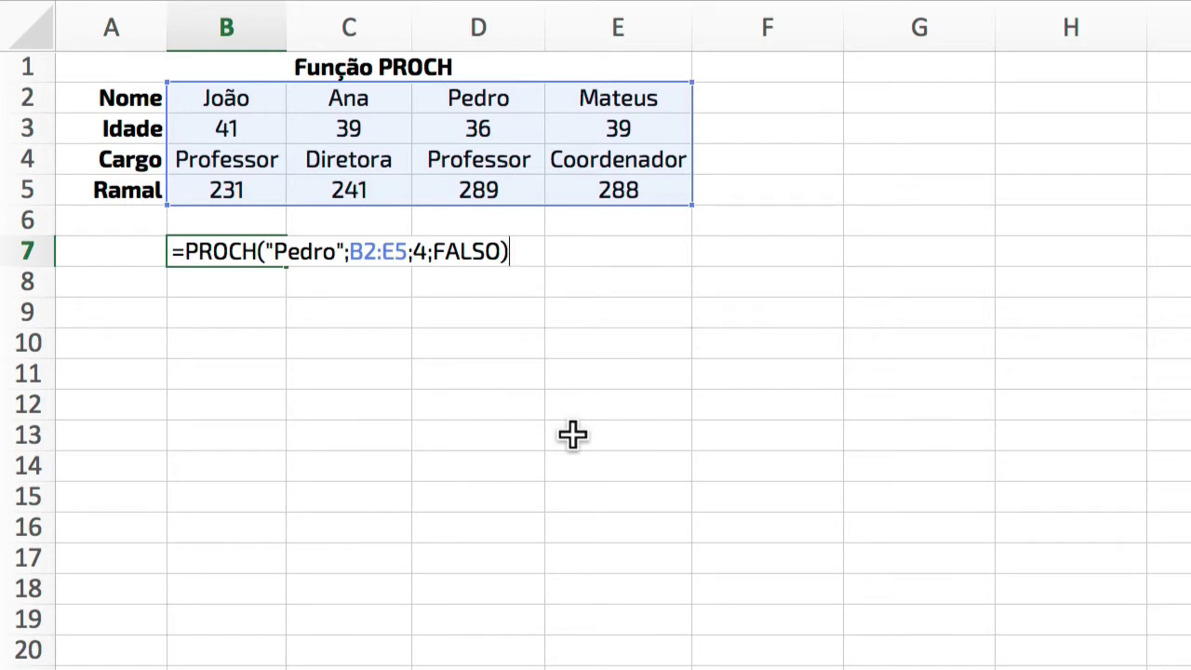
Commit the B7 PROCH formula so it displays 289.
{"action": "key", "text": "Return"}
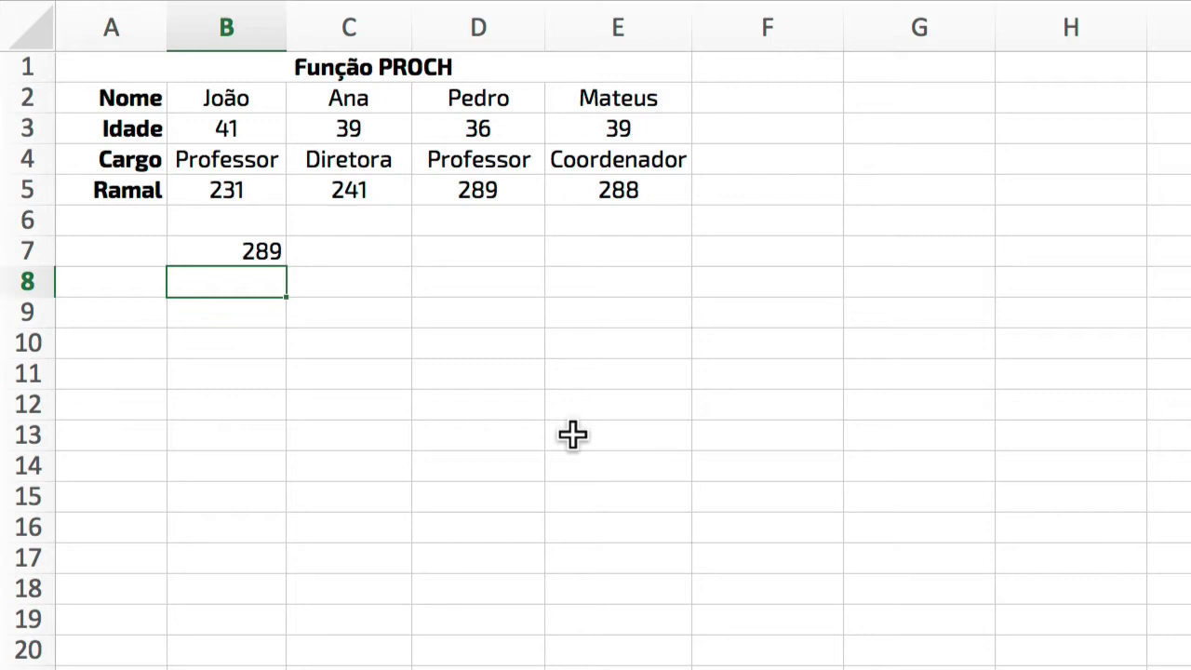
Type =PROCH("Ana";B2:E5;3;0) in B8, selecting B2:E5 as the table.
{"action": "type", "text": "="}
{"action": "type", "text": "PROCH("}
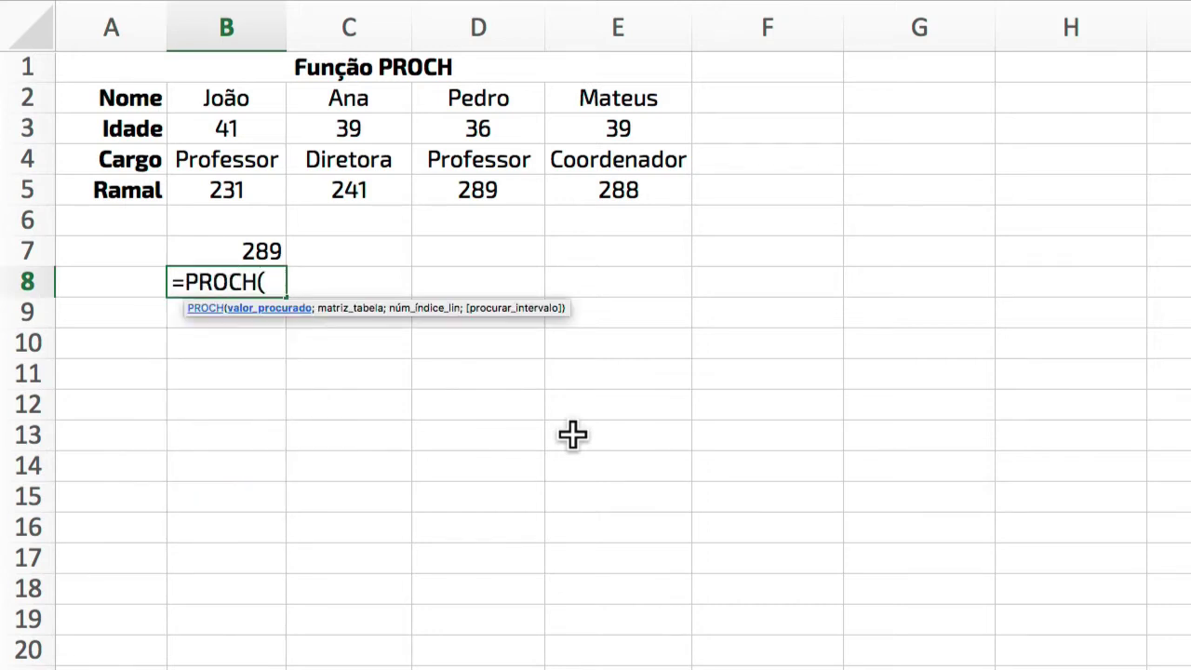
{"action": "type", "text": "\""}
{"action": "type", "text": "Ana"}
{"action": "type", "text": "\";"}
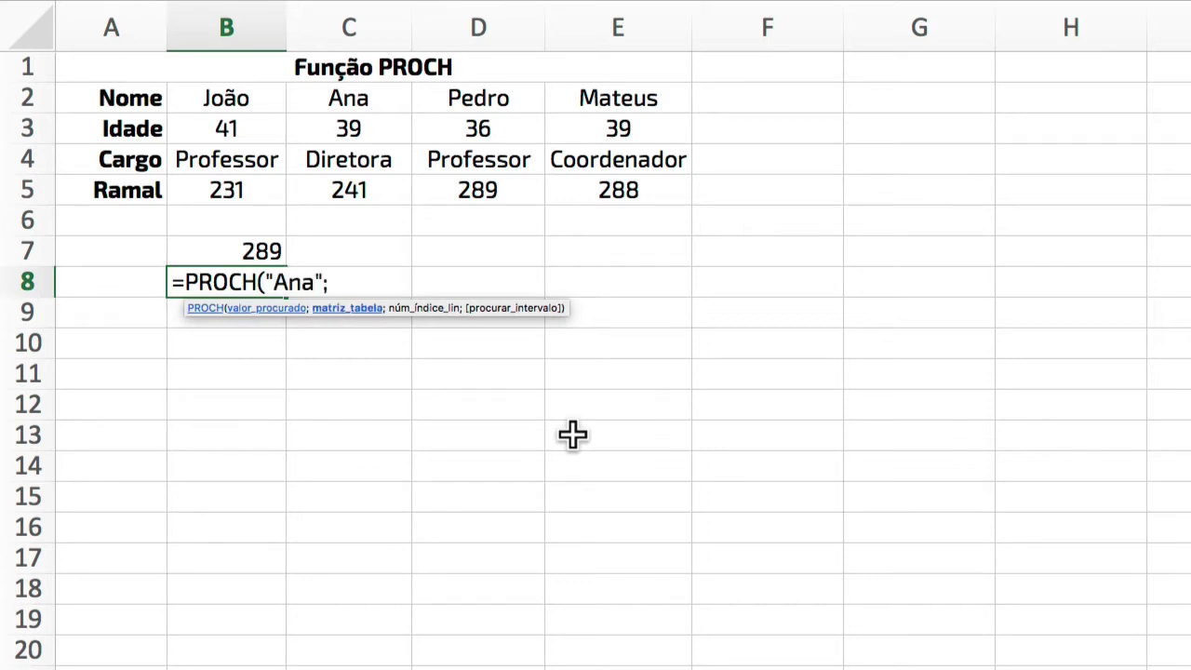
{"action": "left_click_drag", "start_coordinate": [192, 88], "coordinate": [586, 184]}
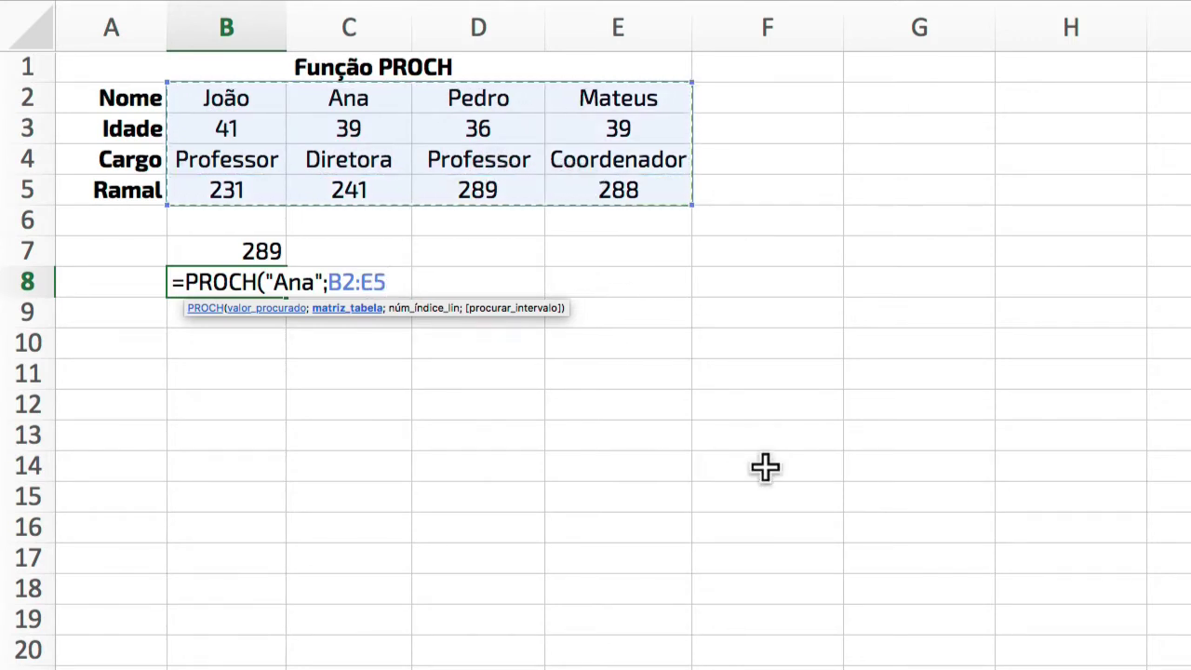
{"action": "type", "text": ";"}
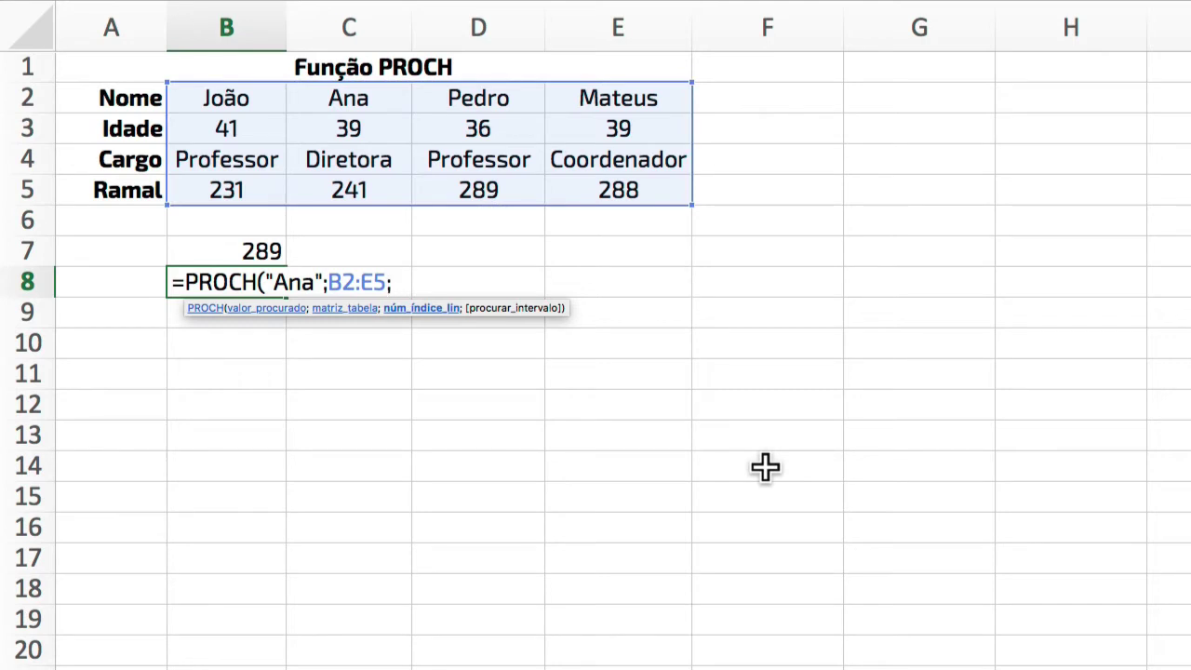
{"action": "type", "text": "3"}
{"action": "type", "text": ";"}
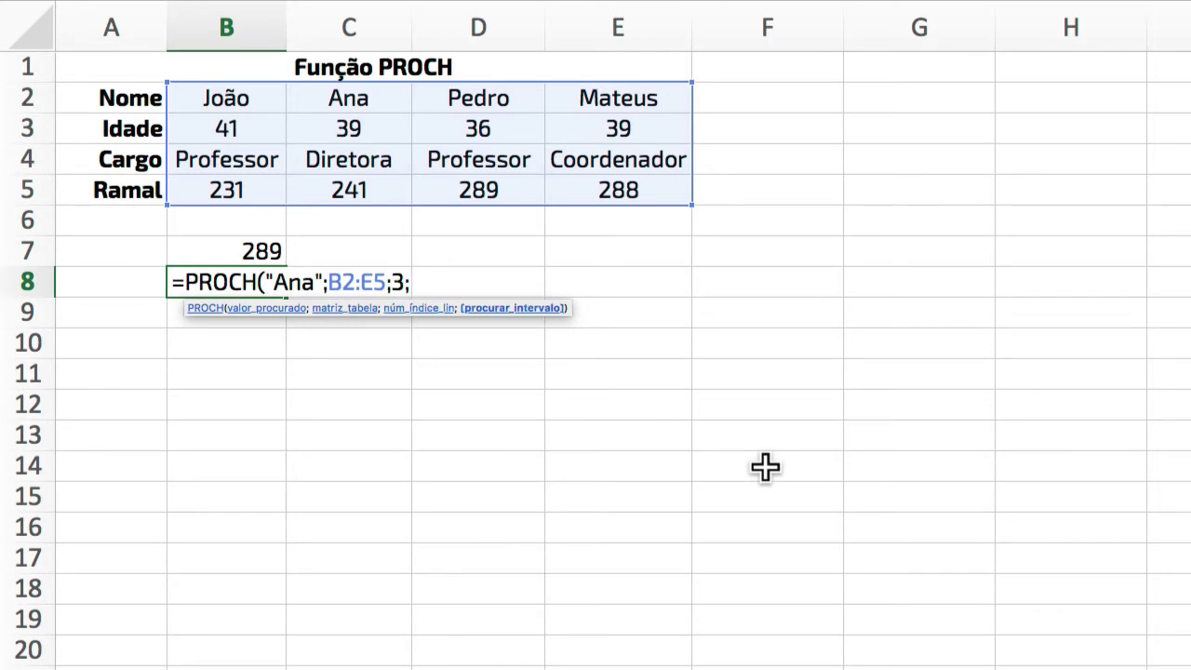
{"action": "type", "text": "0"}
{"action": "type", "text": ")"}
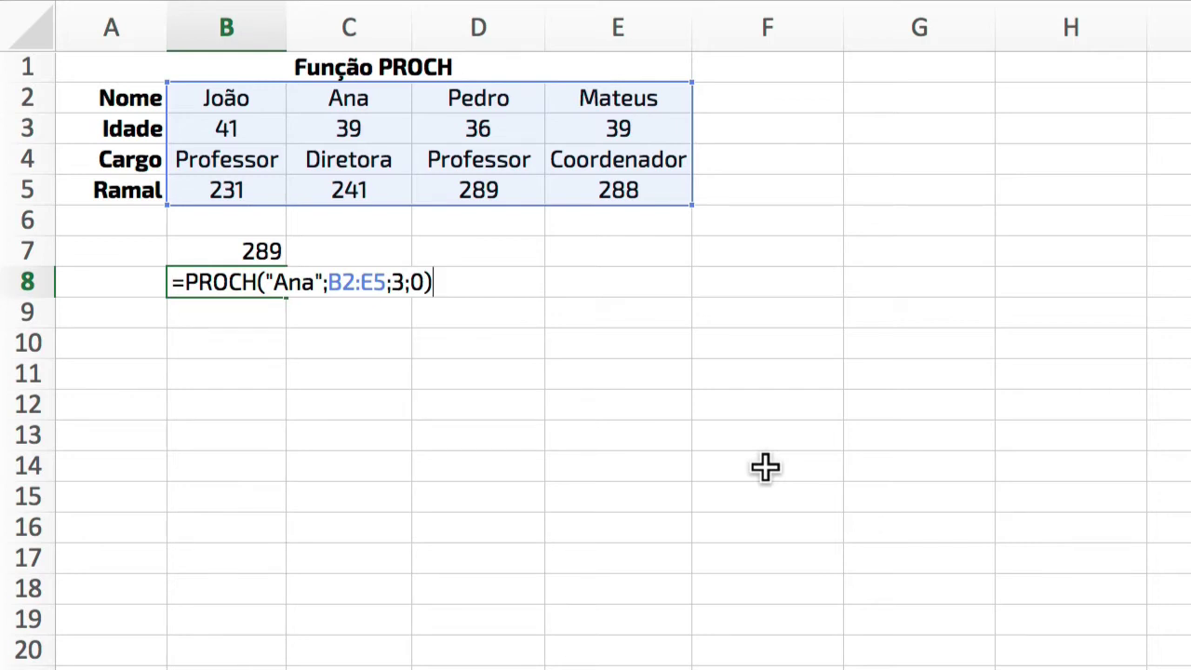
Commit the B8 PROCH formula so it shows Diretora.
{"action": "key", "text": "Return"}
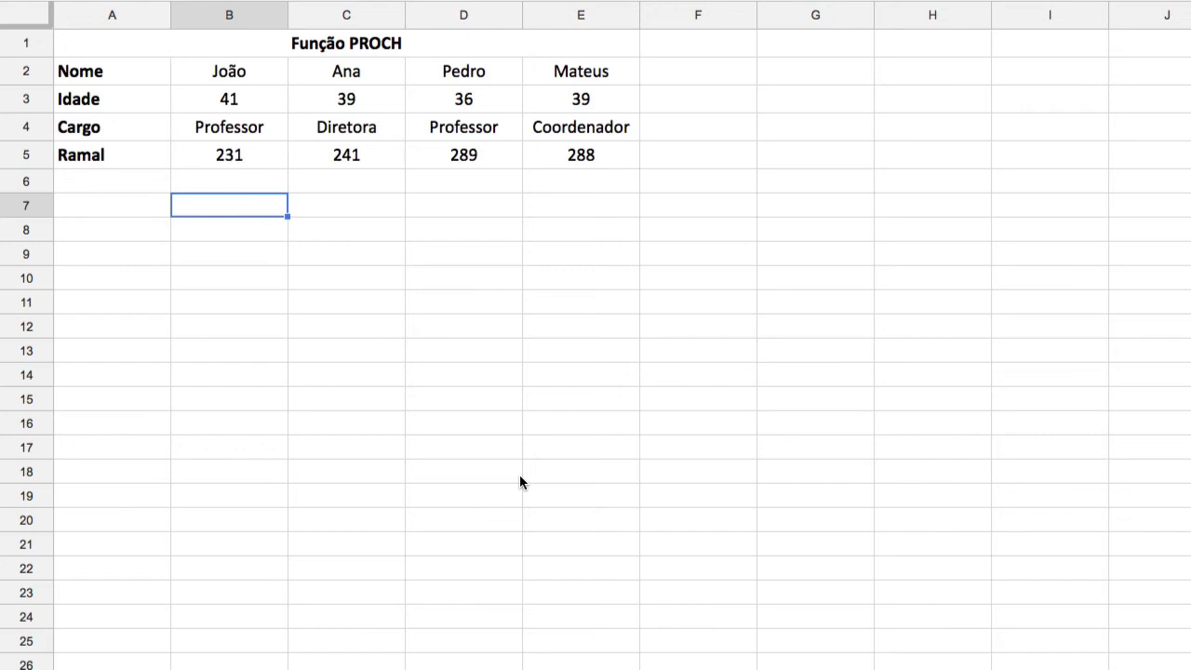
Enter =HLOOKUP("Mateus";B2:E5;2;FALSE) in B7 so it returns 39,00.
{"action": "type", "text": "="}
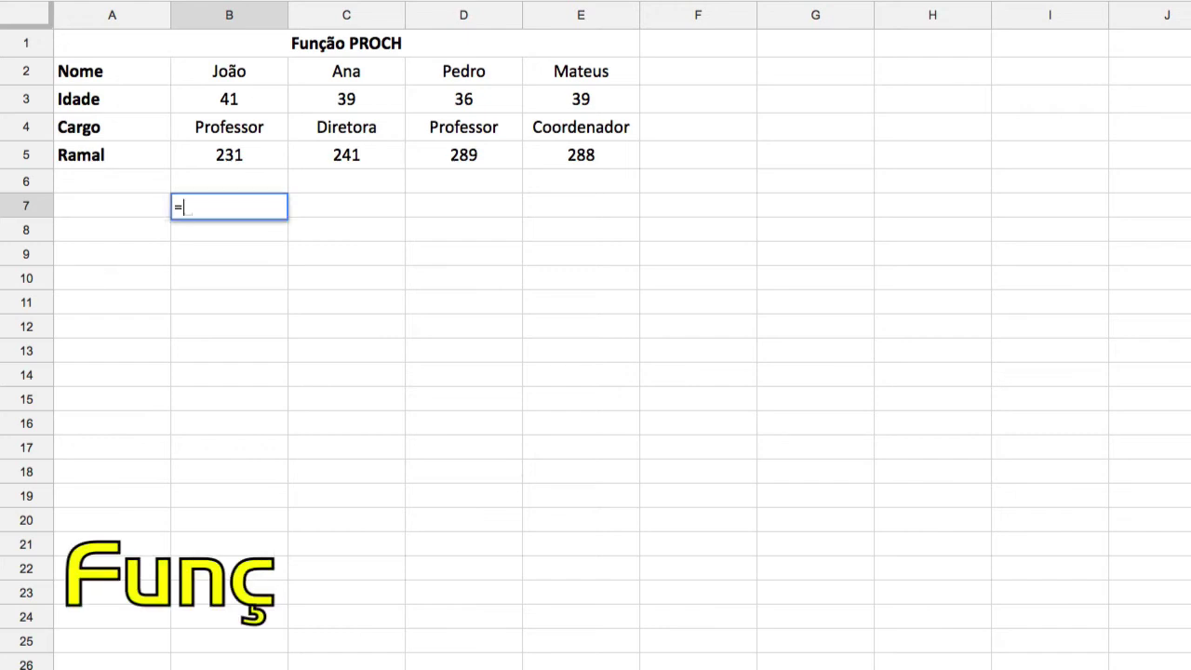
{"action": "type", "text": "H"}
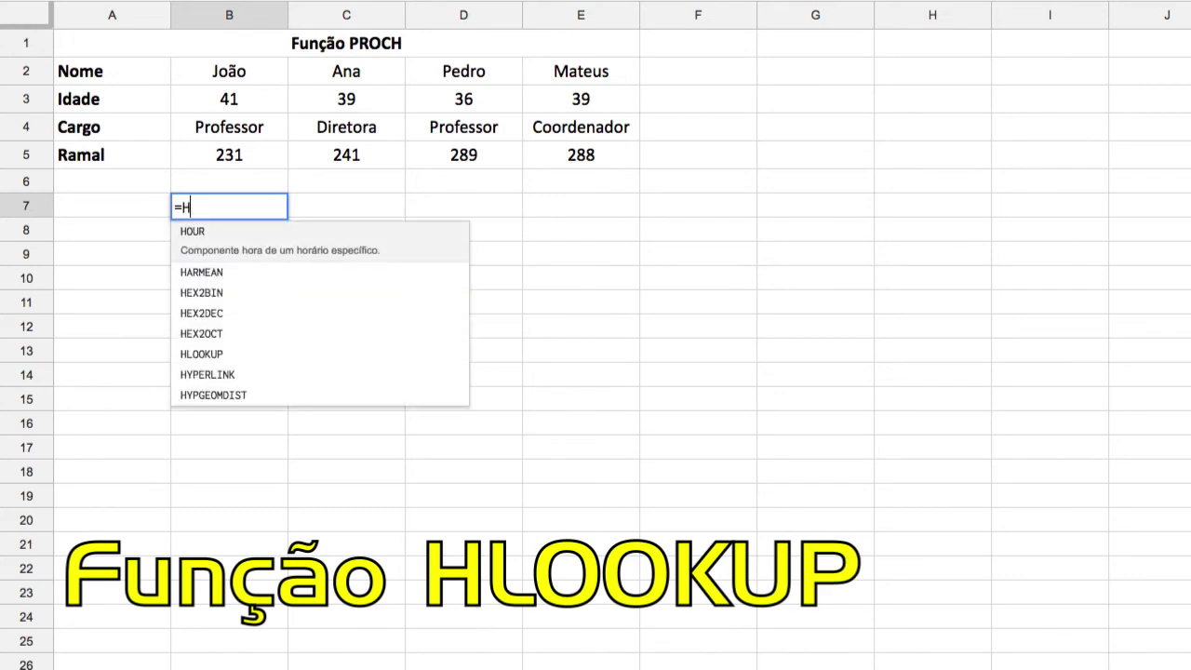
{"action": "type", "text": "LOOKUP"}
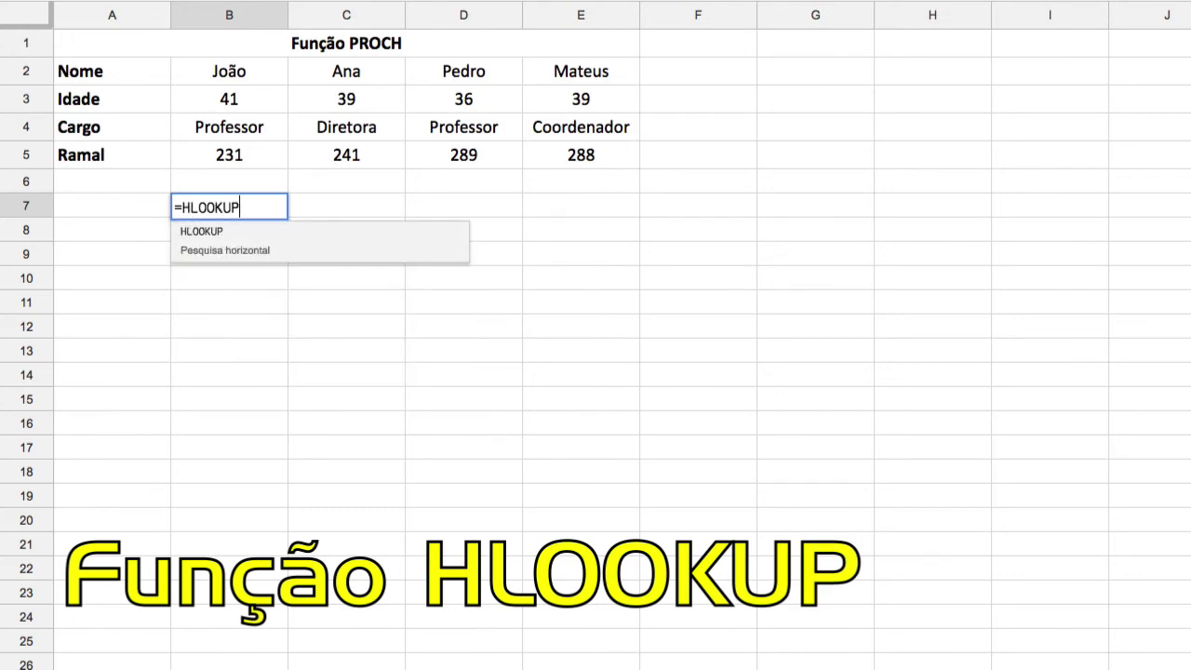
{"action": "type", "text": "("}
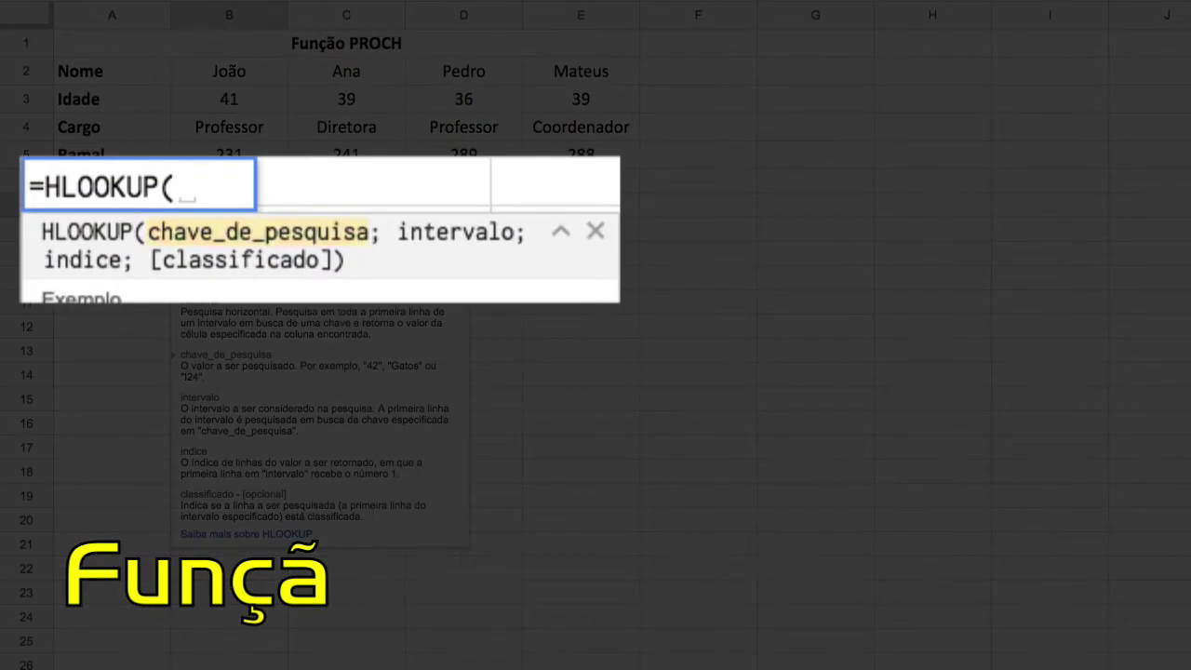
{"action": "type", "text": "\"Mateus"}
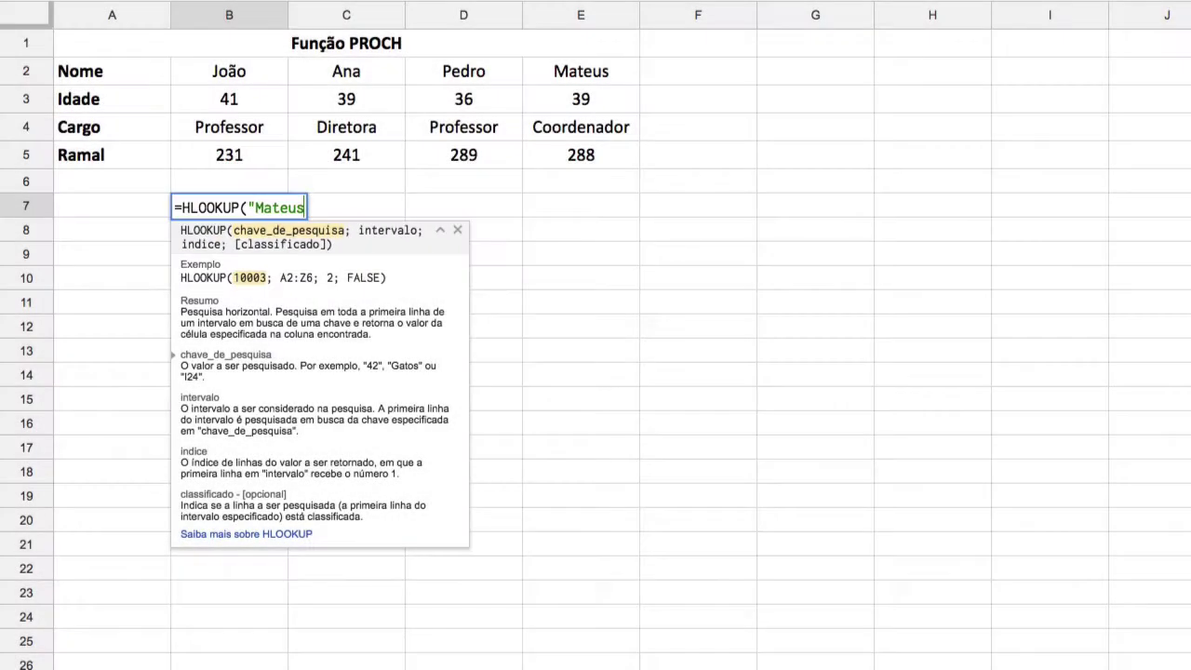
{"action": "type", "text": "\";"}
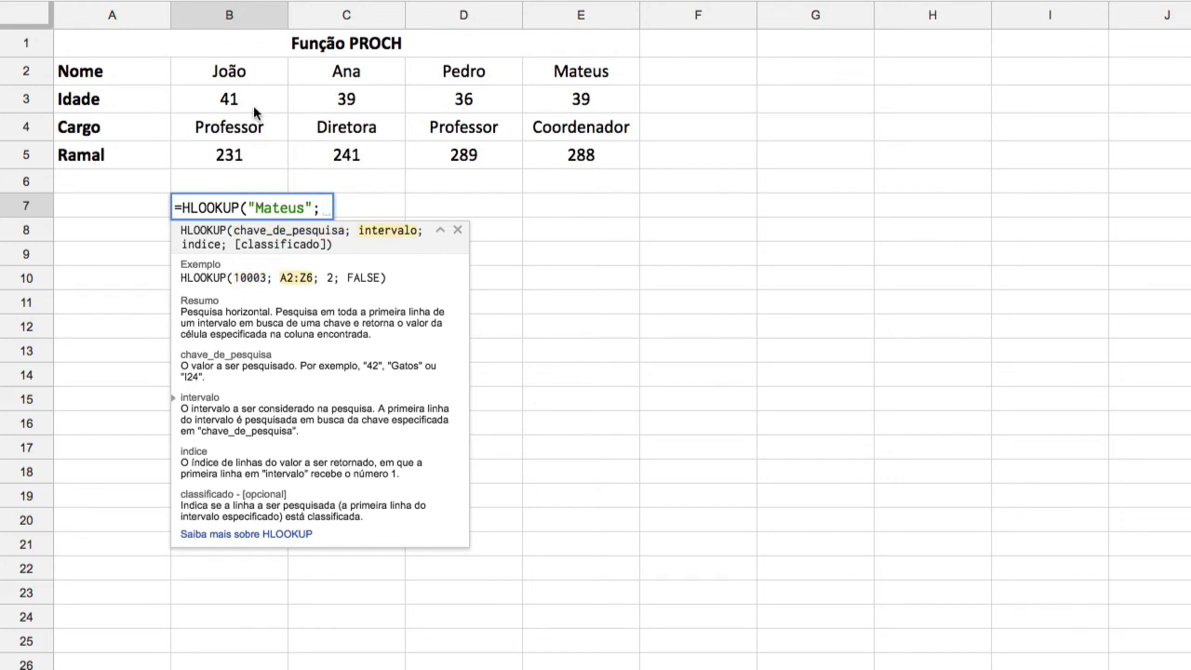
{"action": "left_click_drag", "start_coordinate": [233, 74], "coordinate": [573, 163]}
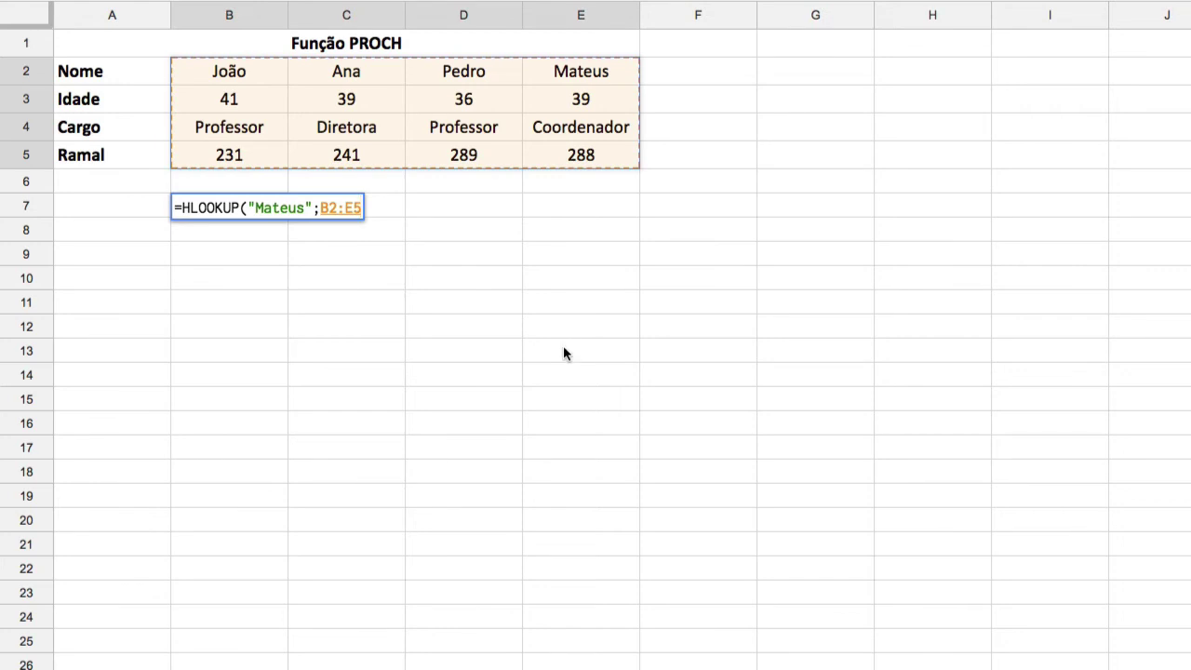
{"action": "type", "text": ";"}
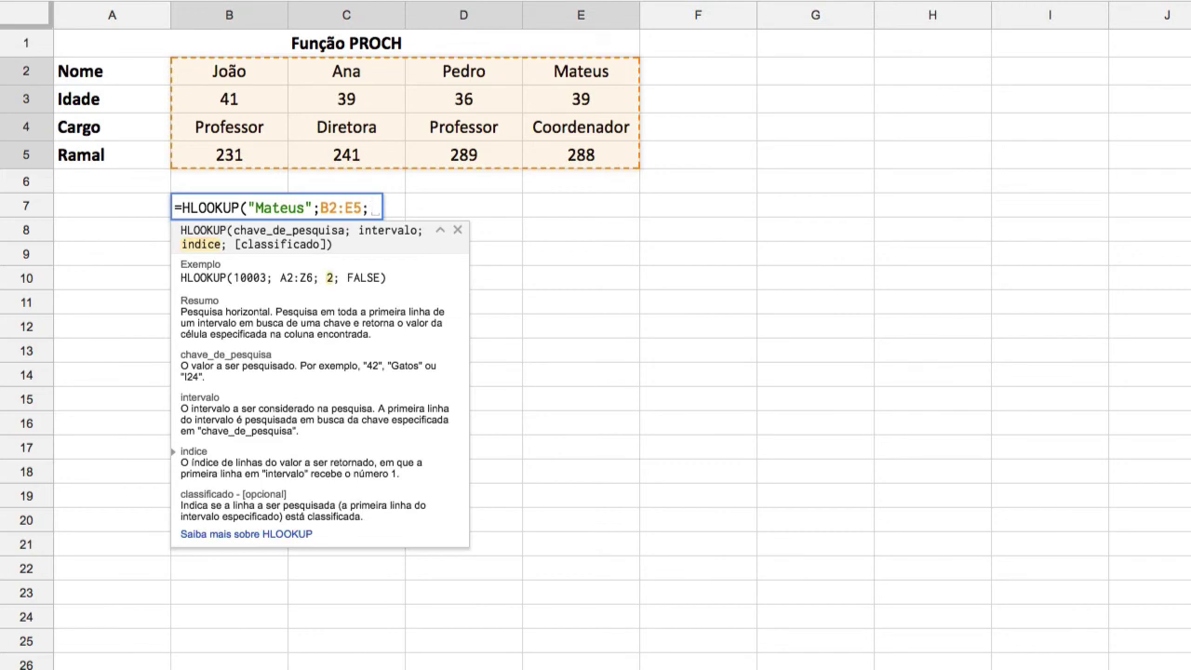
{"action": "type", "text": "2"}
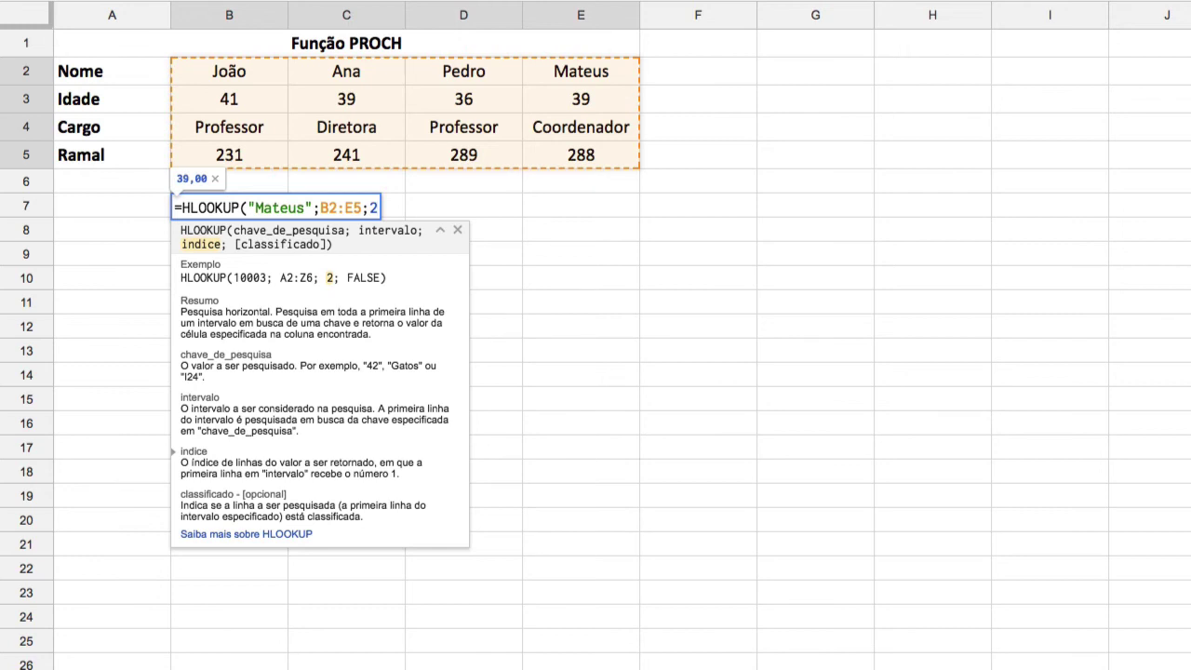
{"action": "type", "text": ";"}
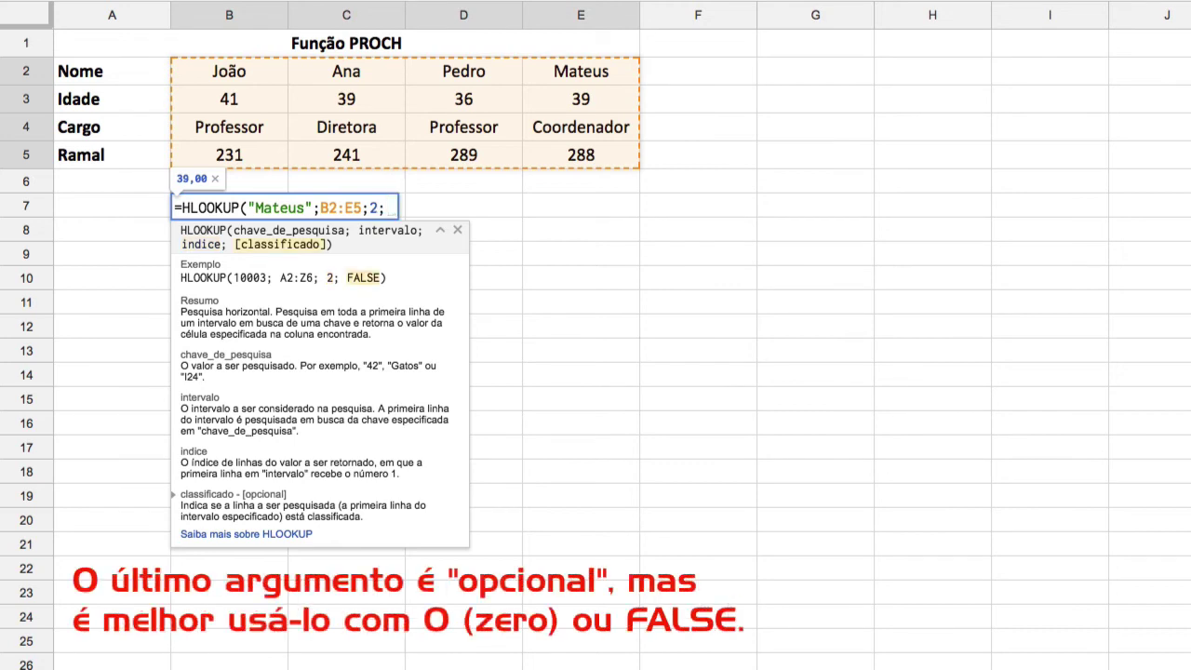
{"action": "type", "text": "FALSE)"}
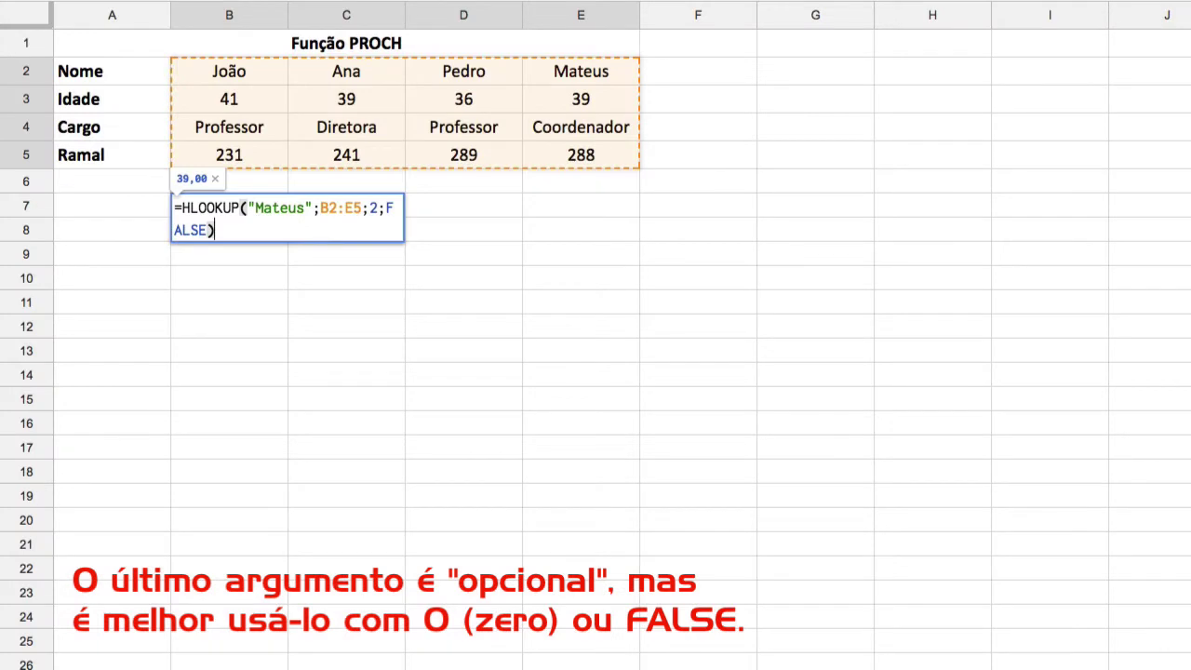
{"action": "key", "text": "Return"}
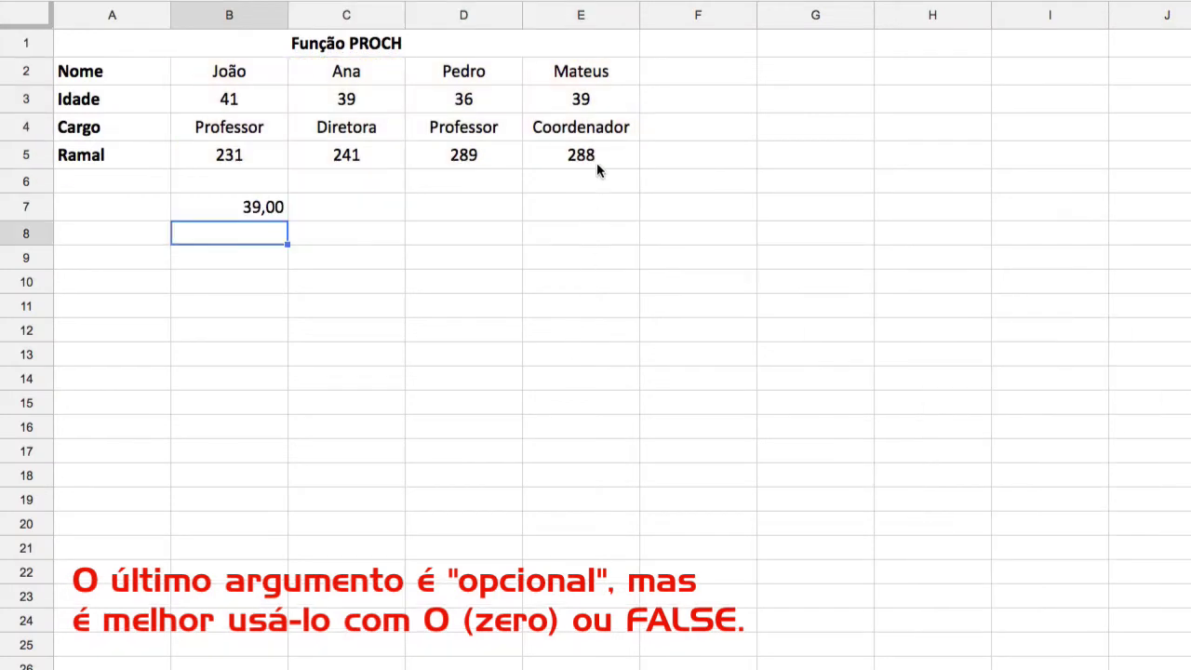
{"action": "left_click", "coordinate": [610, 103]}
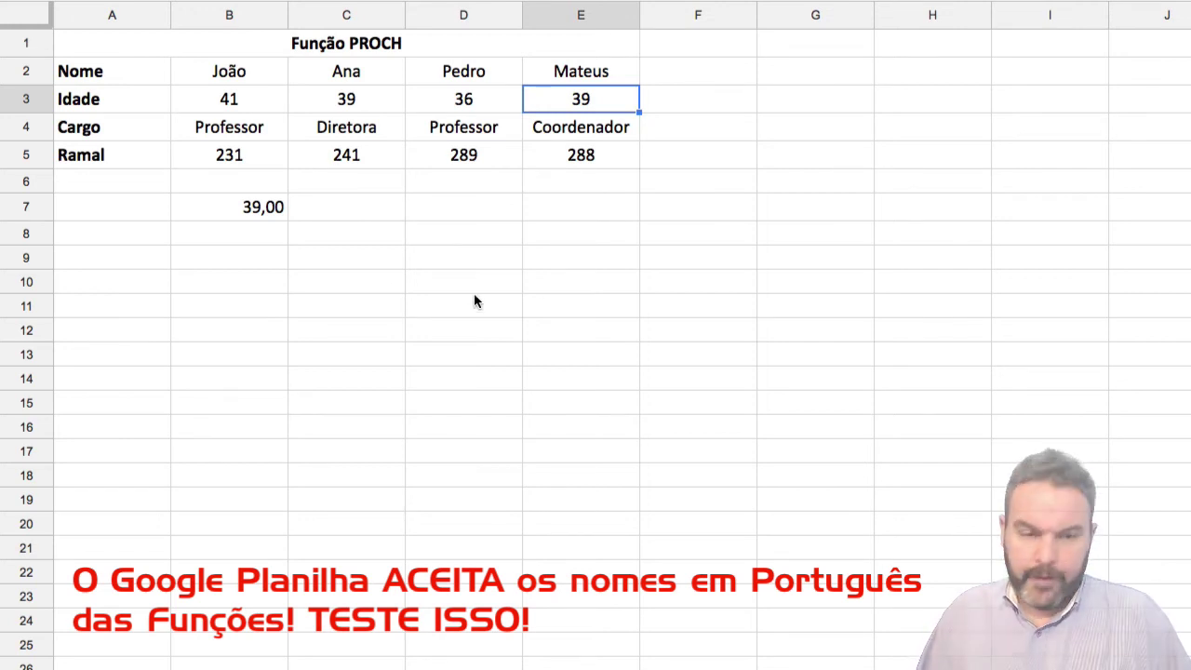
Enter =PROCH("João";B2:E5;3;0) in C8 so it returns Professor.
{"action": "left_click", "coordinate": [317, 233]}
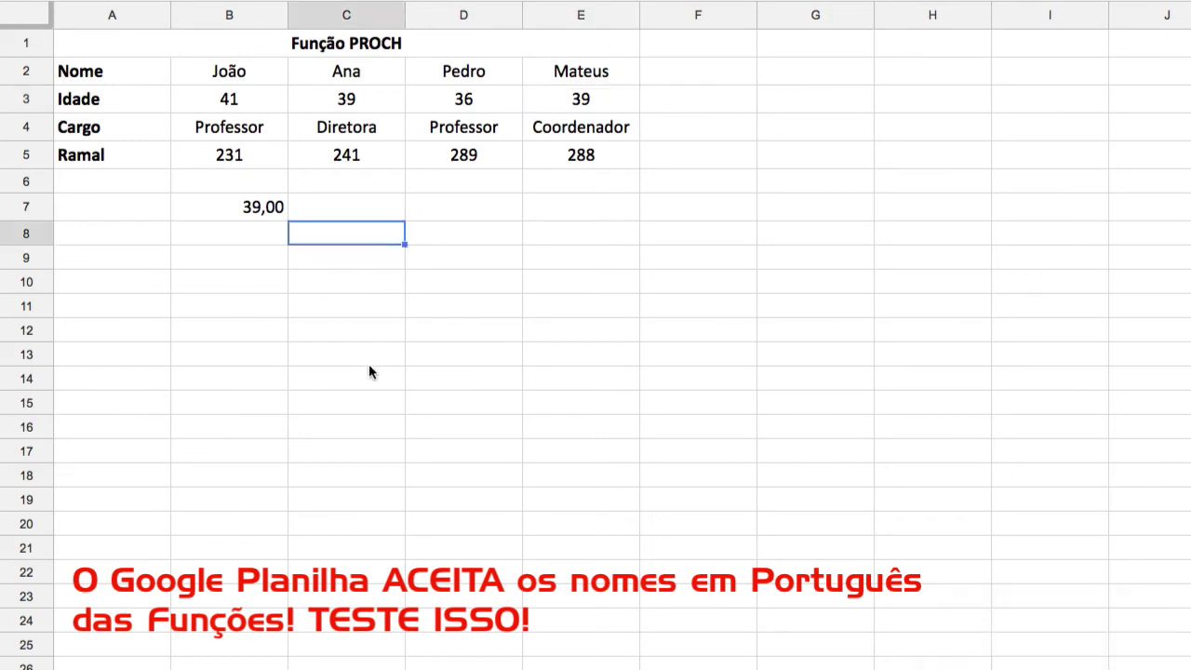
{"action": "type", "text": "="}
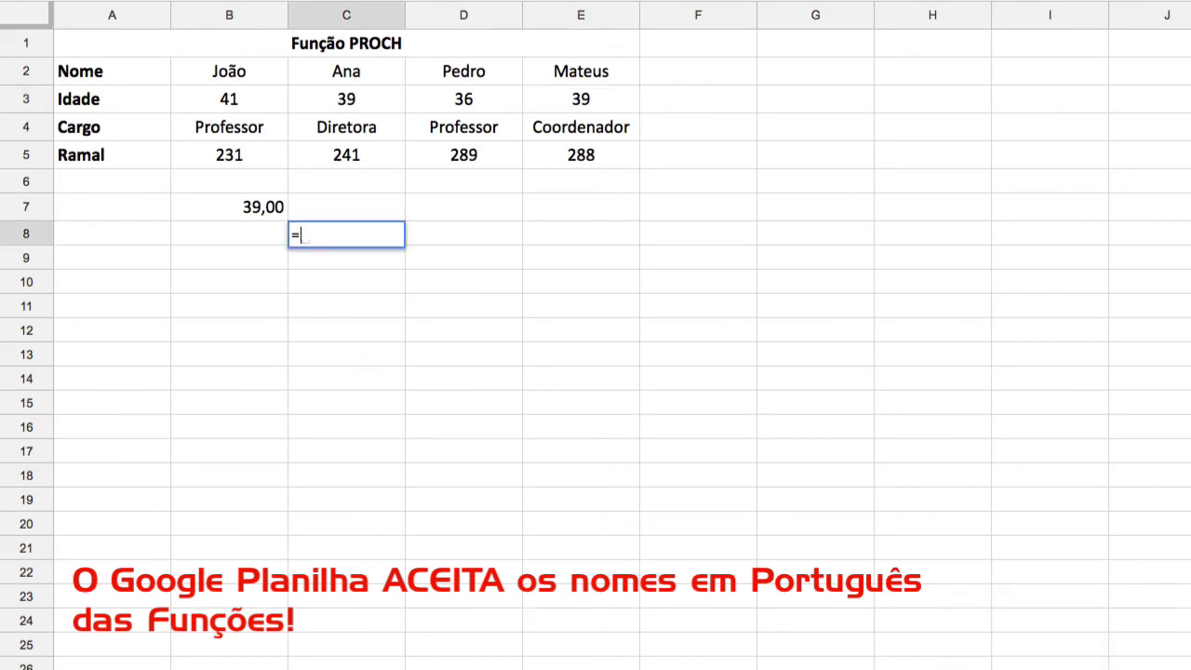
{"action": "type", "text": "PROCH("}
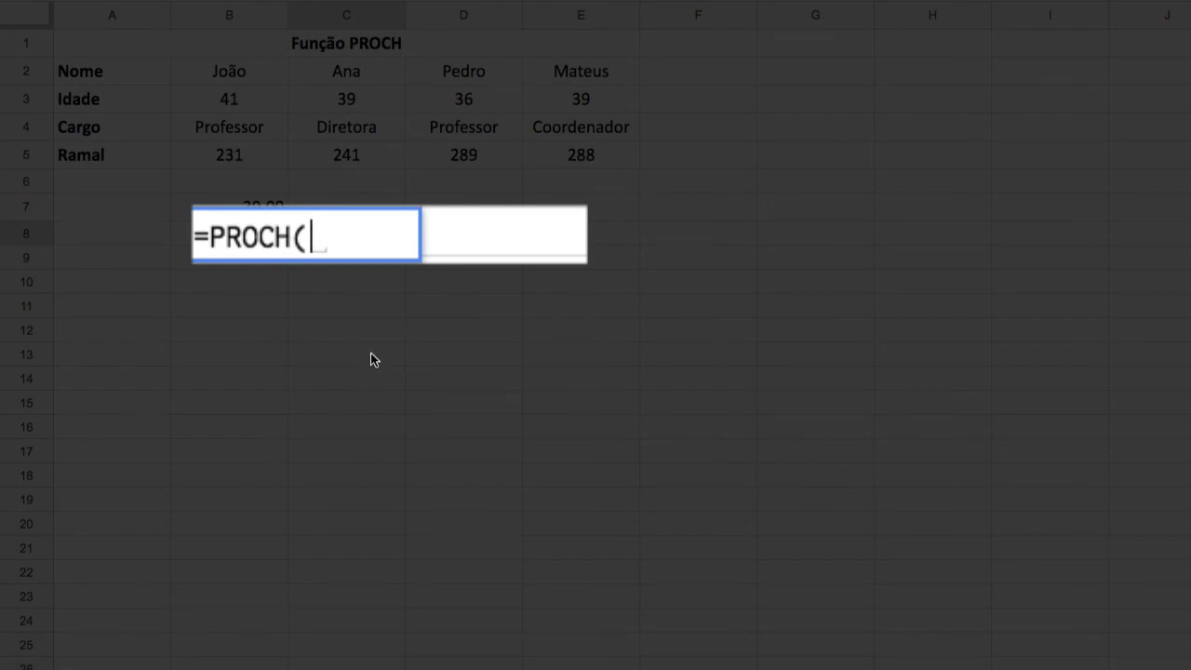
{"action": "type", "text": "\"J"}
{"action": "type", "text": "oão\""}
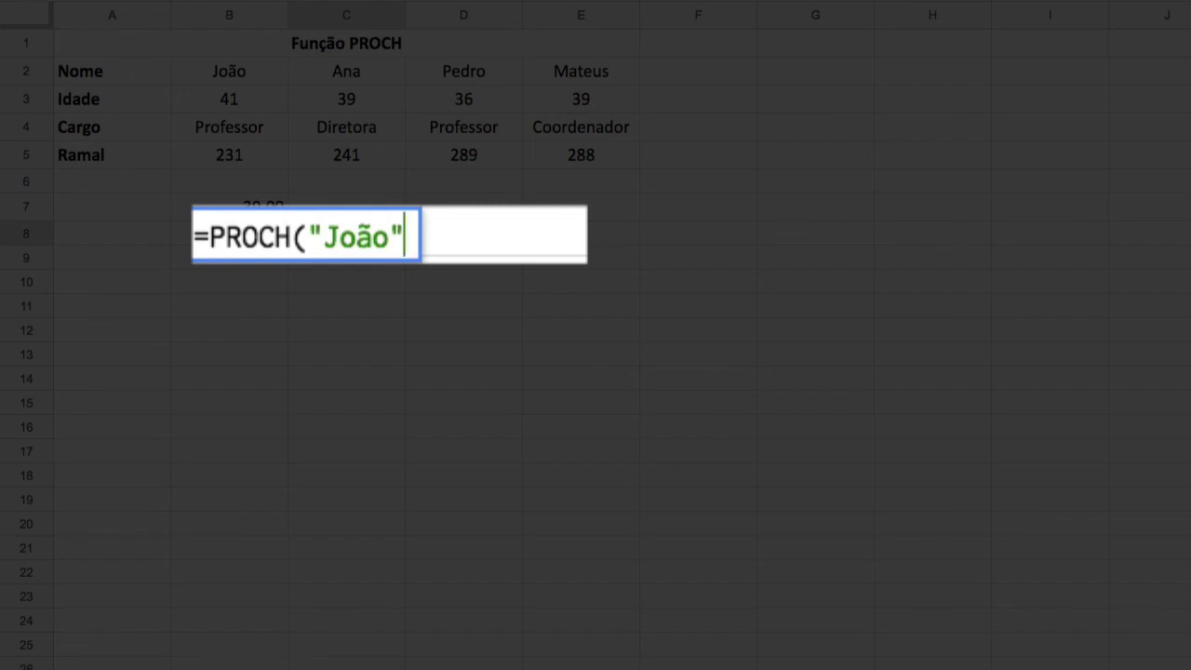
{"action": "type", "text": ";"}
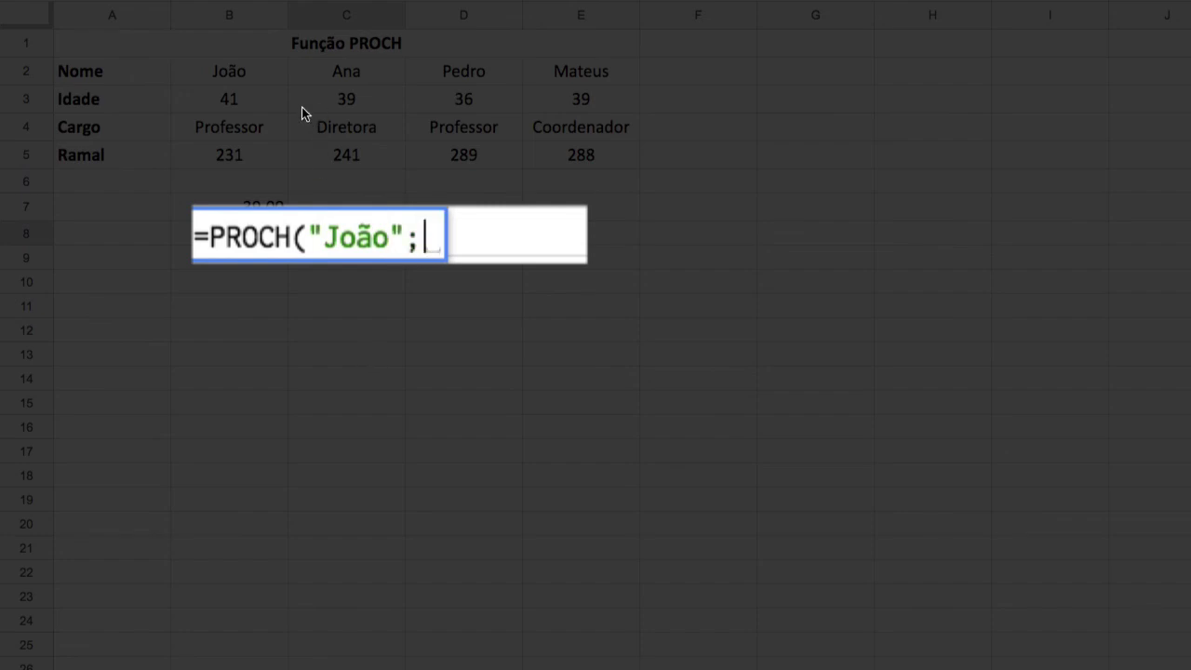
{"action": "left_click_drag", "start_coordinate": [254, 75], "coordinate": [574, 156]}
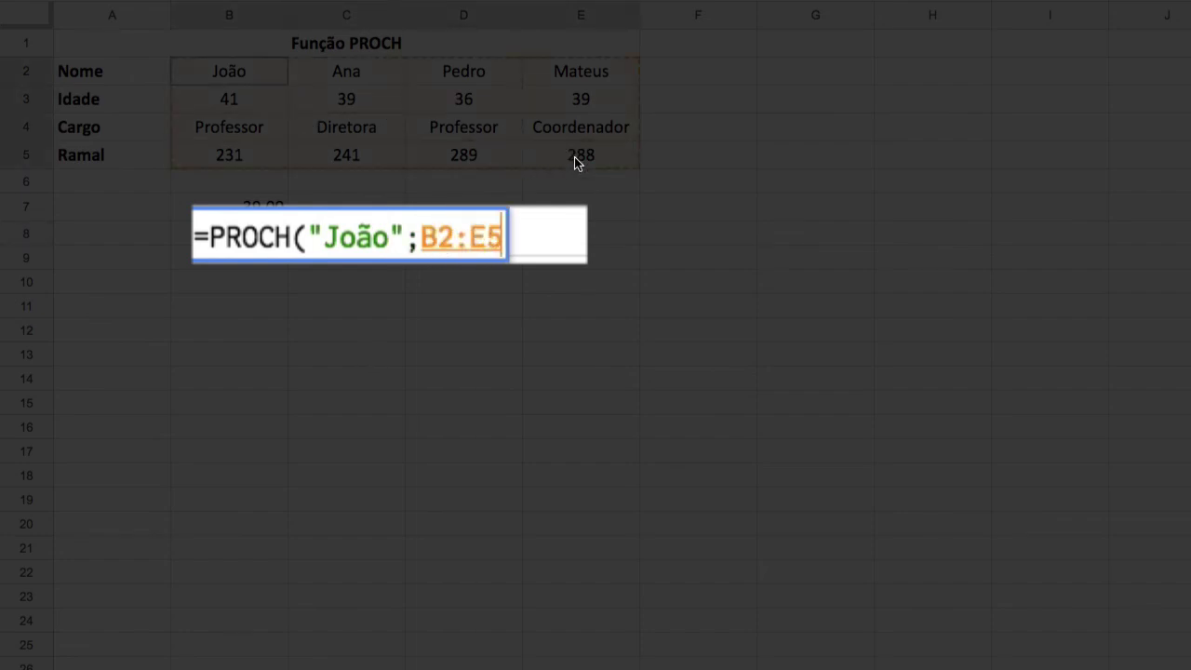
{"action": "type", "text": ";"}
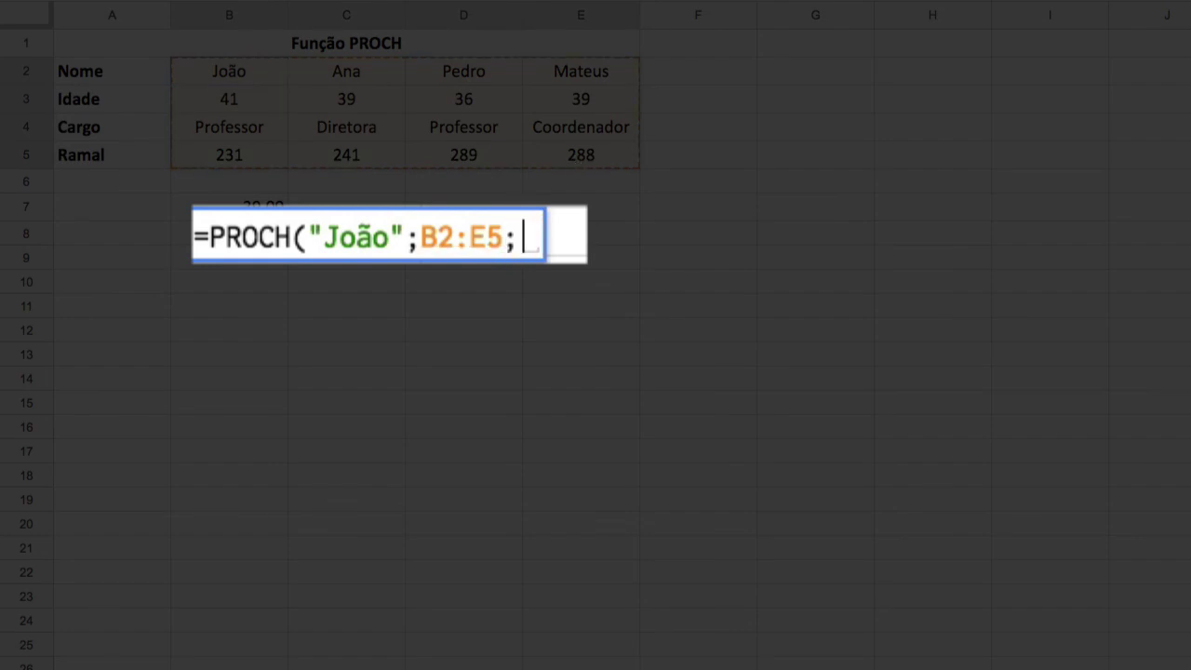
{"action": "type", "text": "3"}
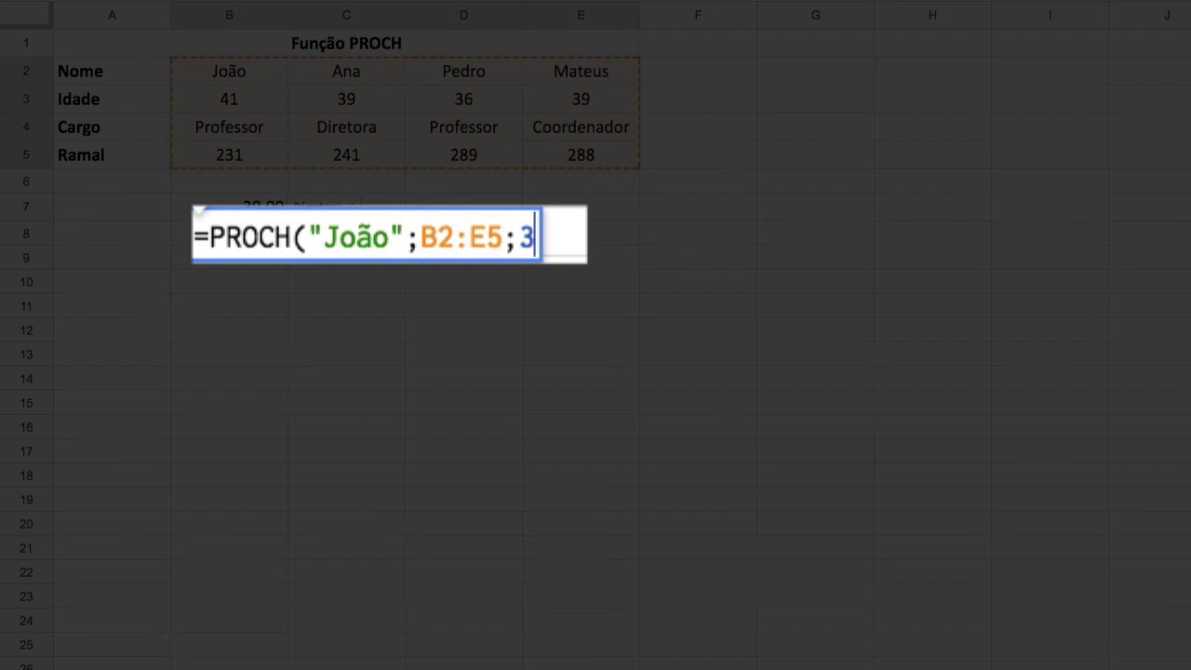
{"action": "type", "text": ";"}
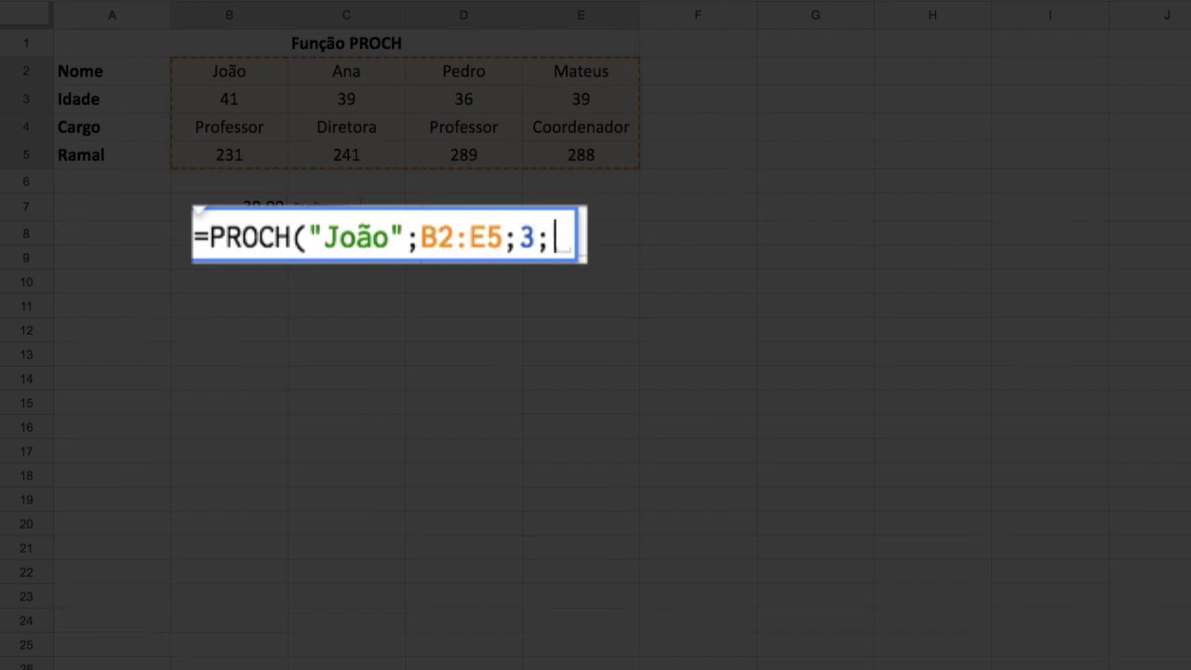
{"action": "type", "text": "0)"}
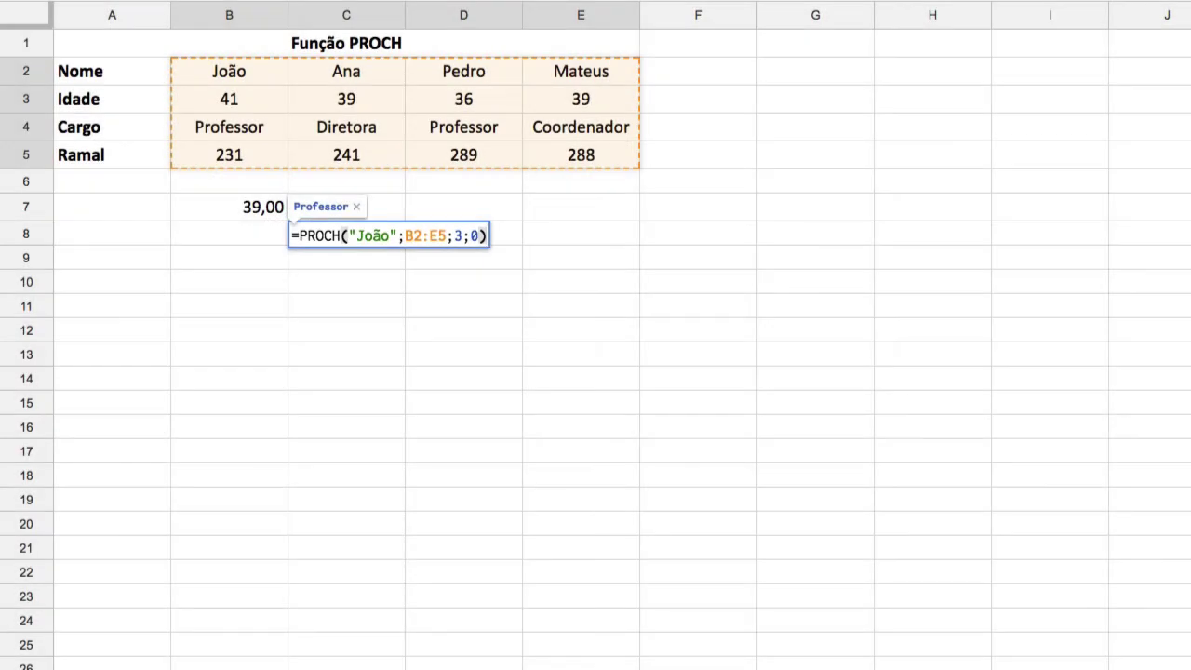
{"action": "key", "text": "Return"}
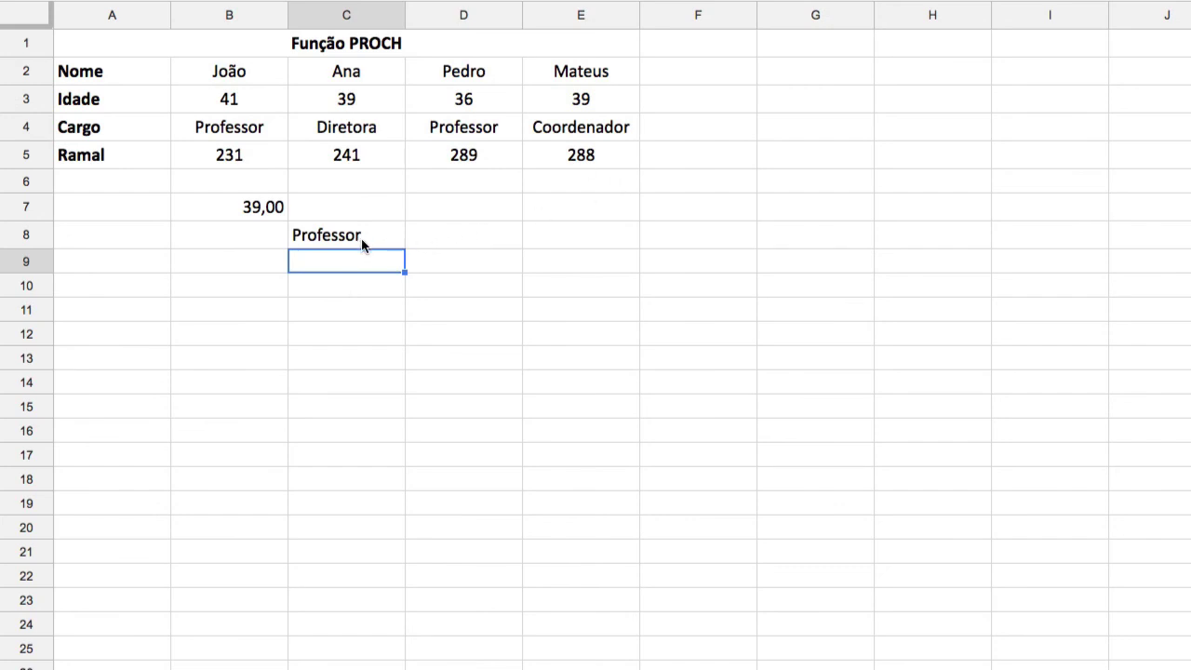
Open C8's formula to see it stored as =HLOOKUP("João";B2:E5;3;0).
{"action": "left_click", "coordinate": [363, 242]}
{"action": "double_click", "coordinate": [361, 238]}
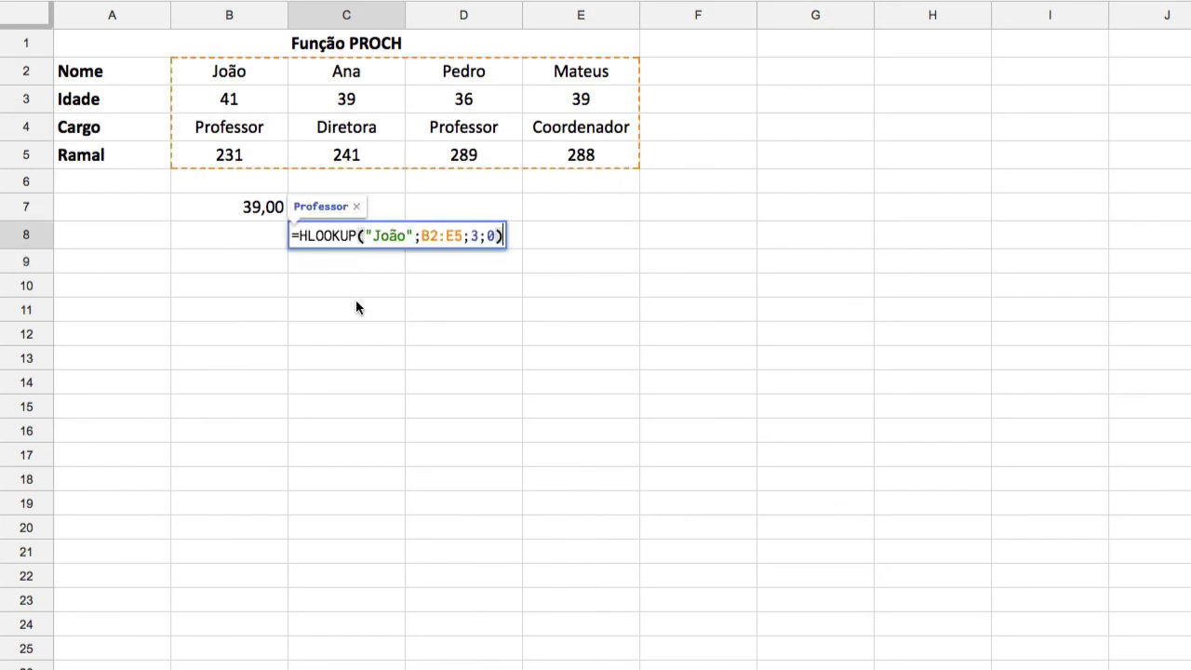